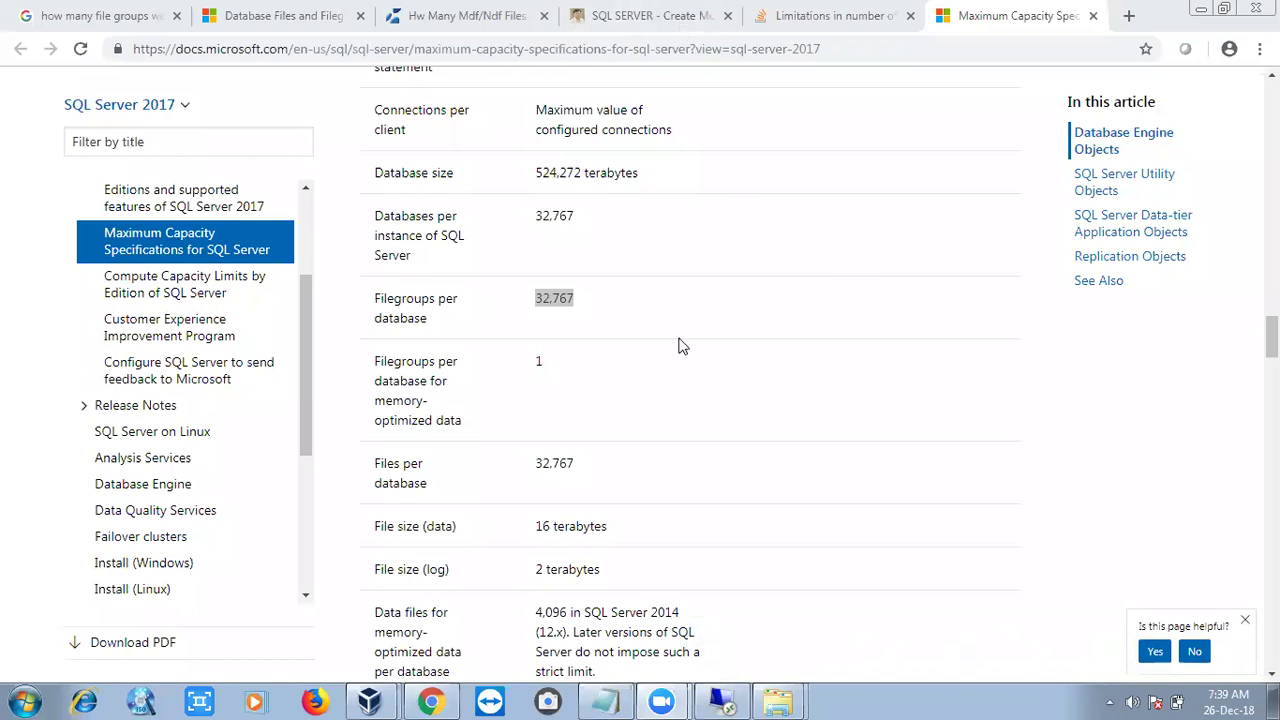
- Switch to SQL Server Management Studio and start a new database named SQL2K12DB
left_click(714, 703)
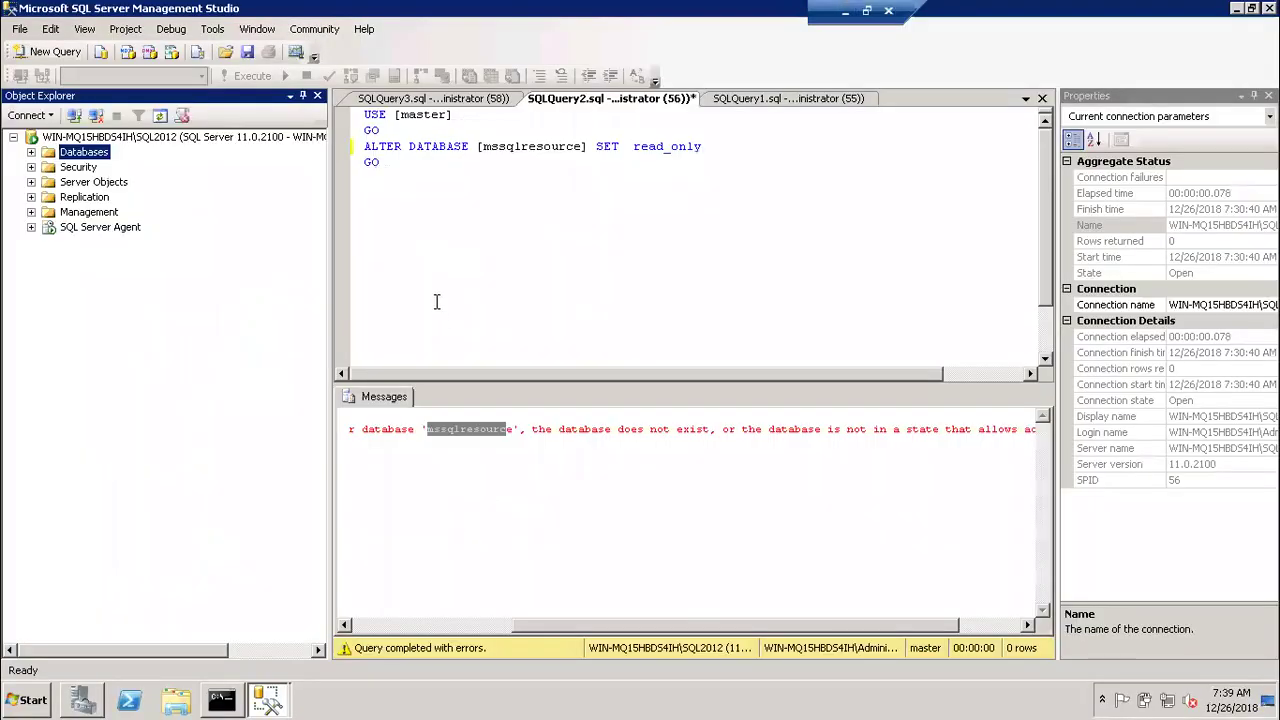
right_click(97, 157)
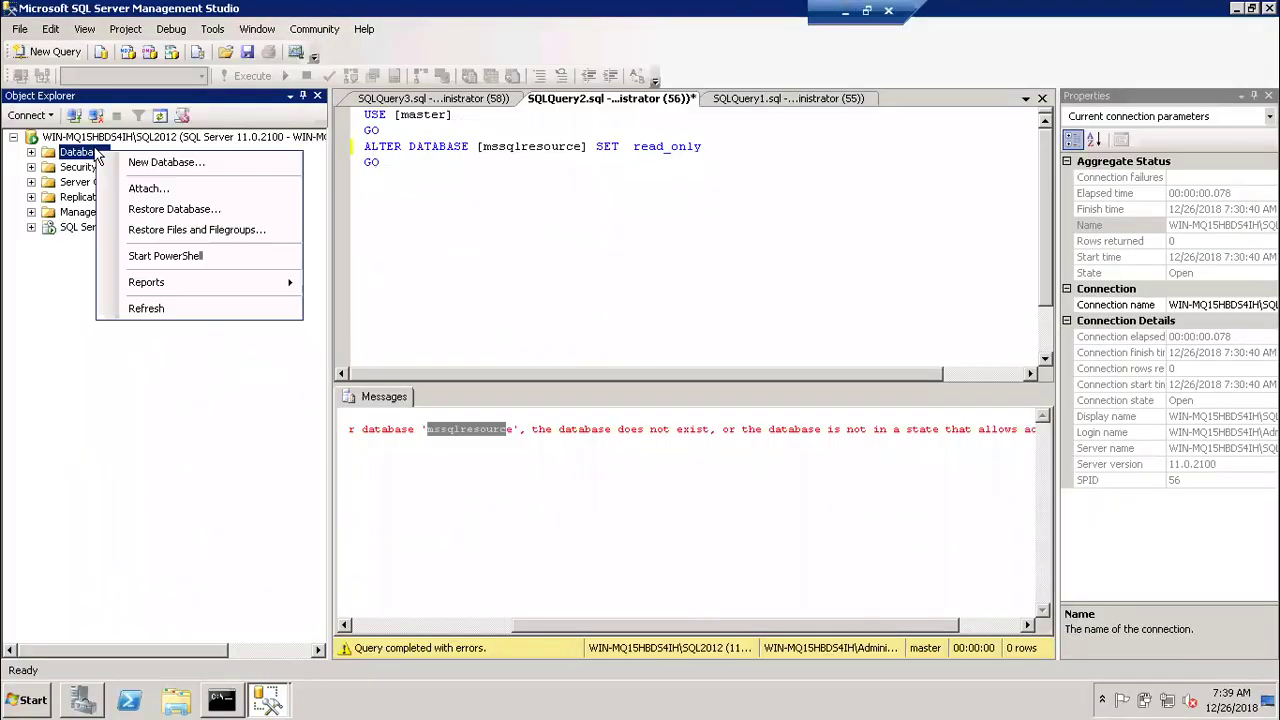
left_click(120, 162)
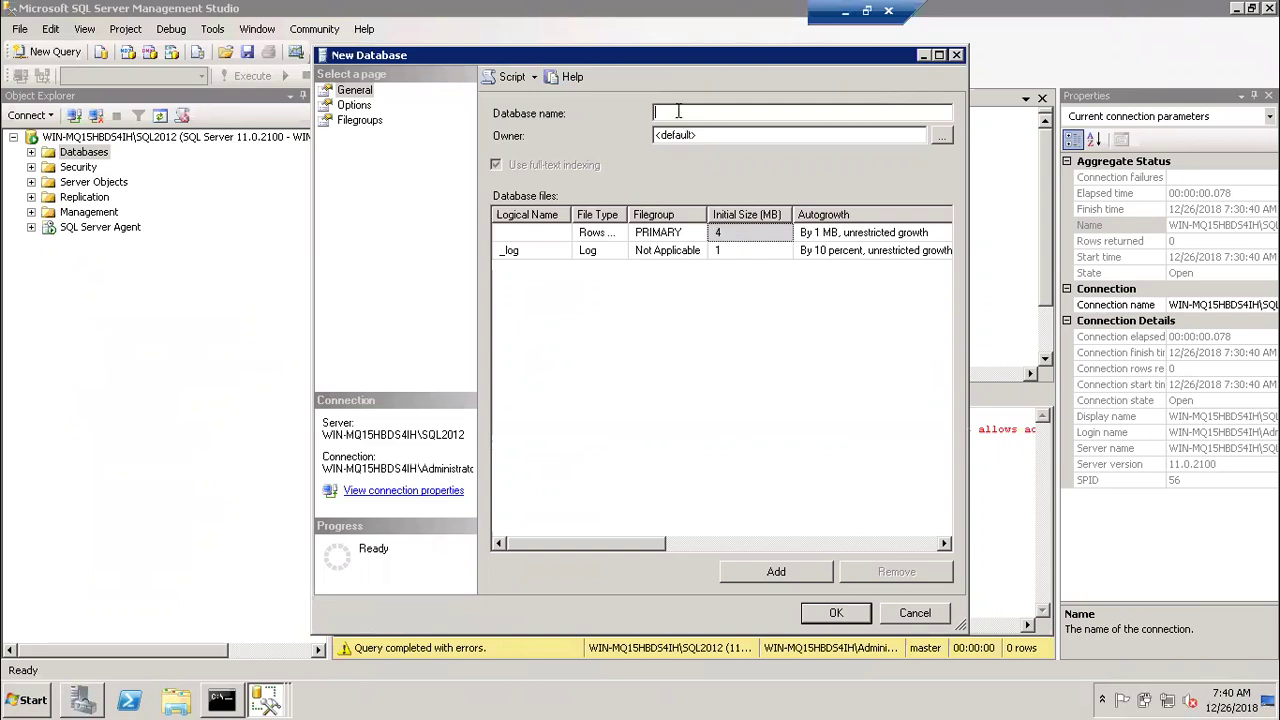
type("SQL2K12DB")
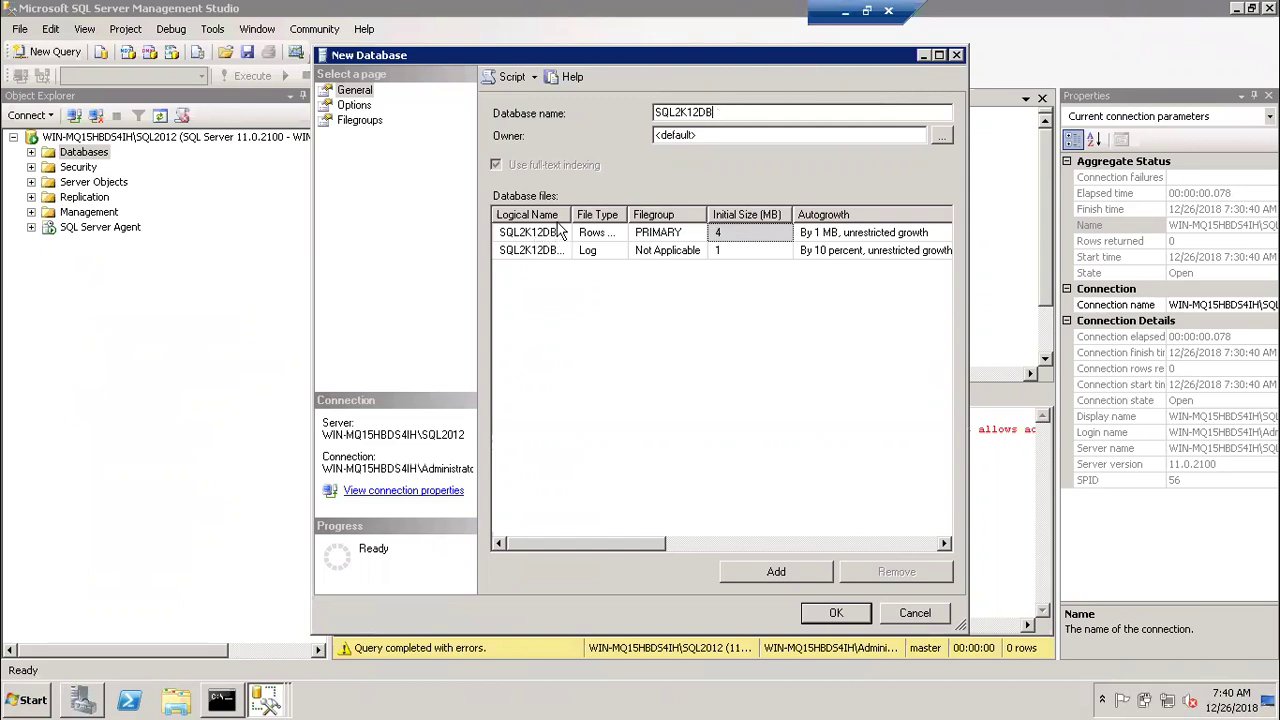
- Examine the logical names and file types of the new database's data and log files, widening both columns
left_click_drag(573, 214, 622, 214)
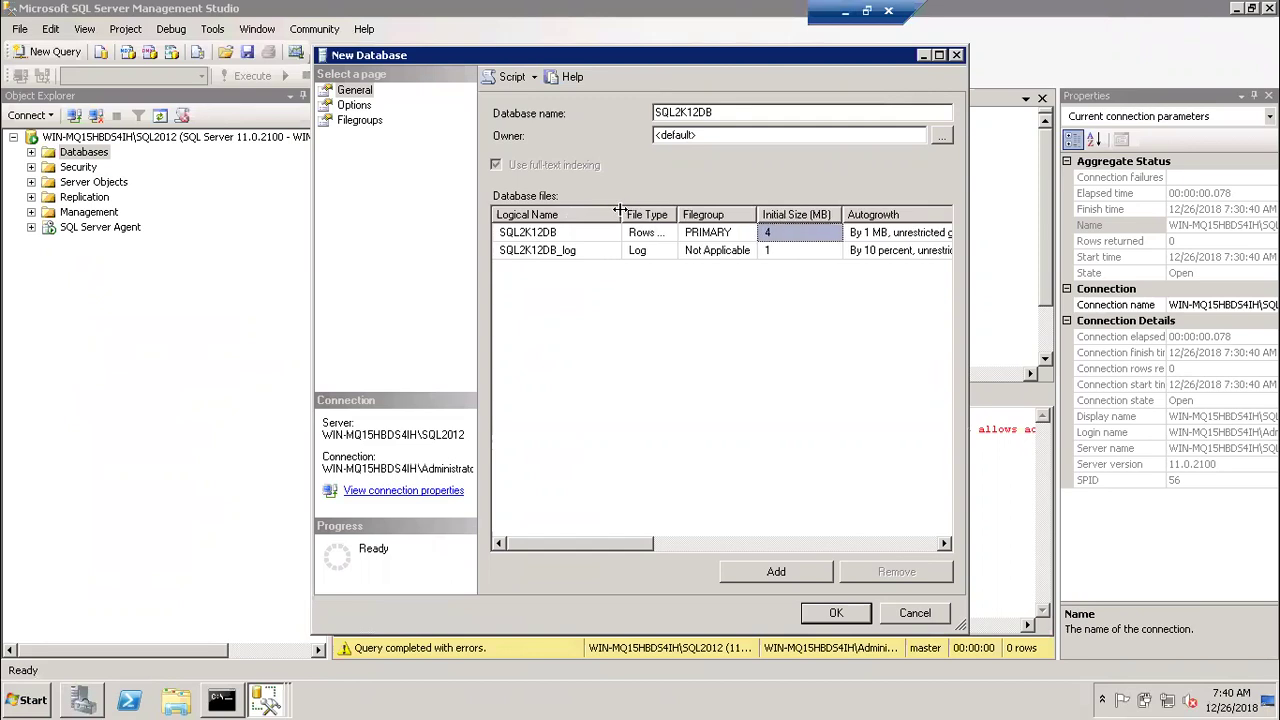
left_click(547, 235)
left_click(543, 249)
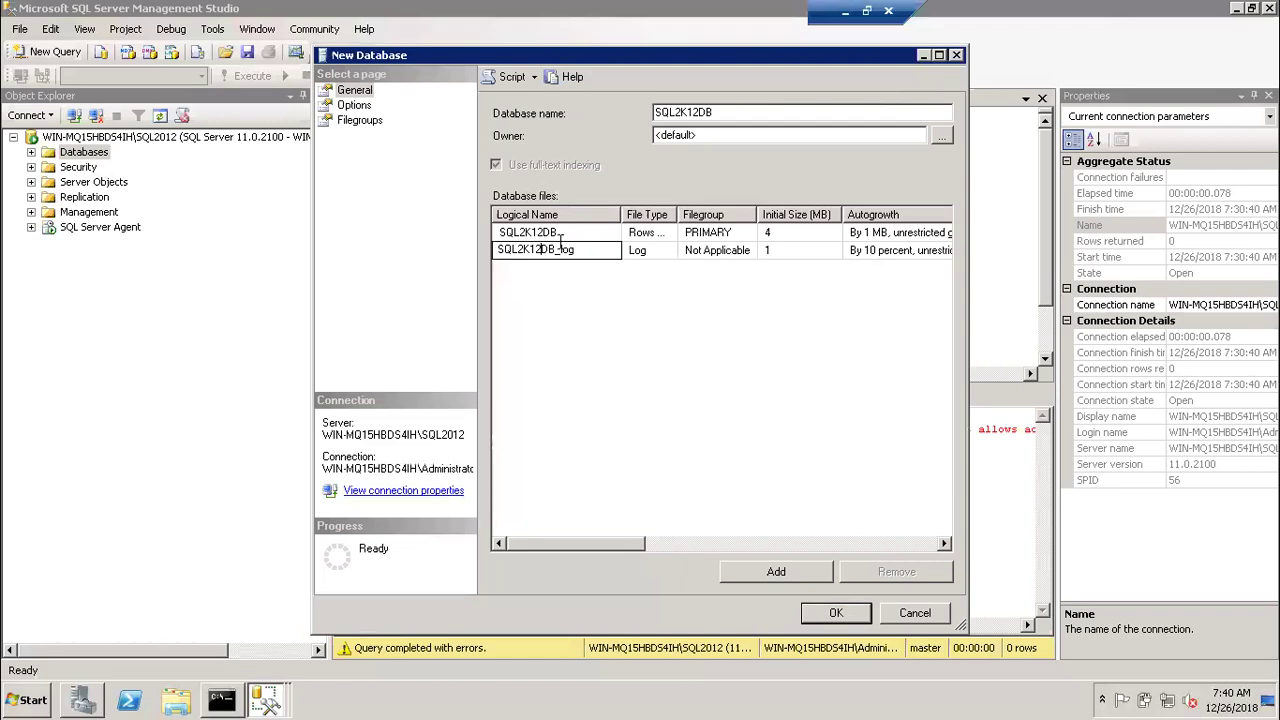
left_click(563, 233)
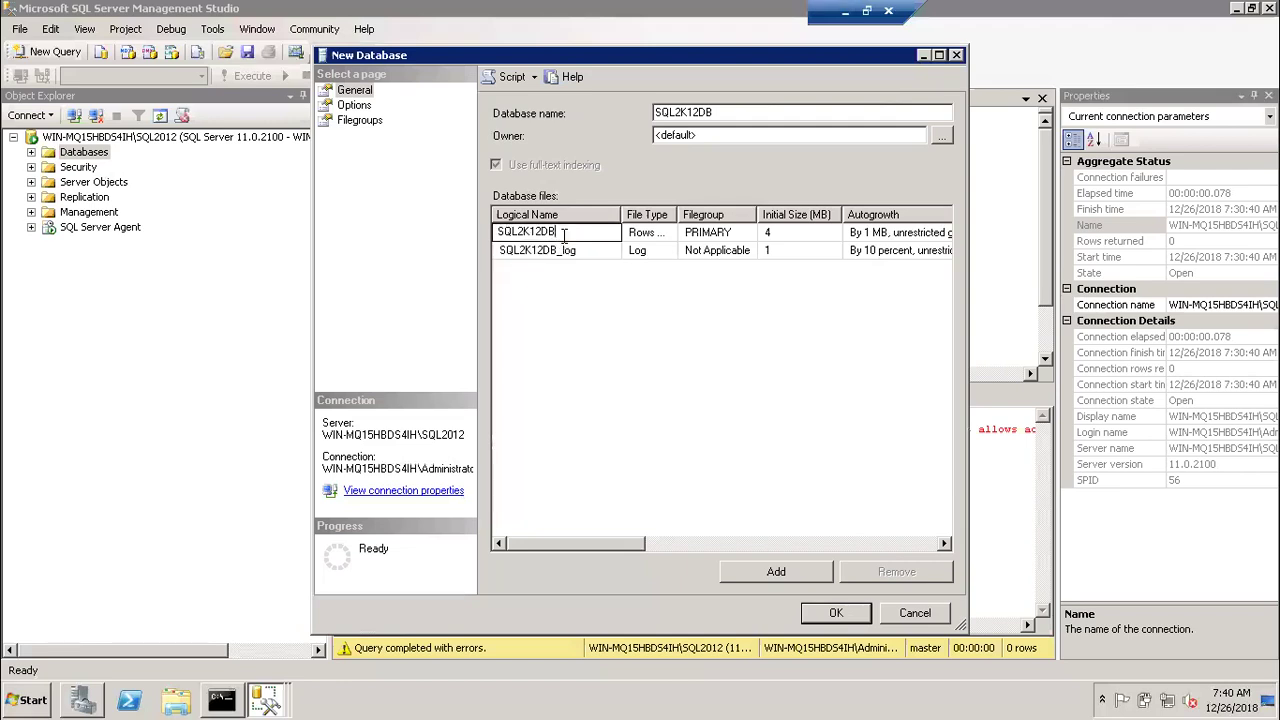
left_click(575, 250)
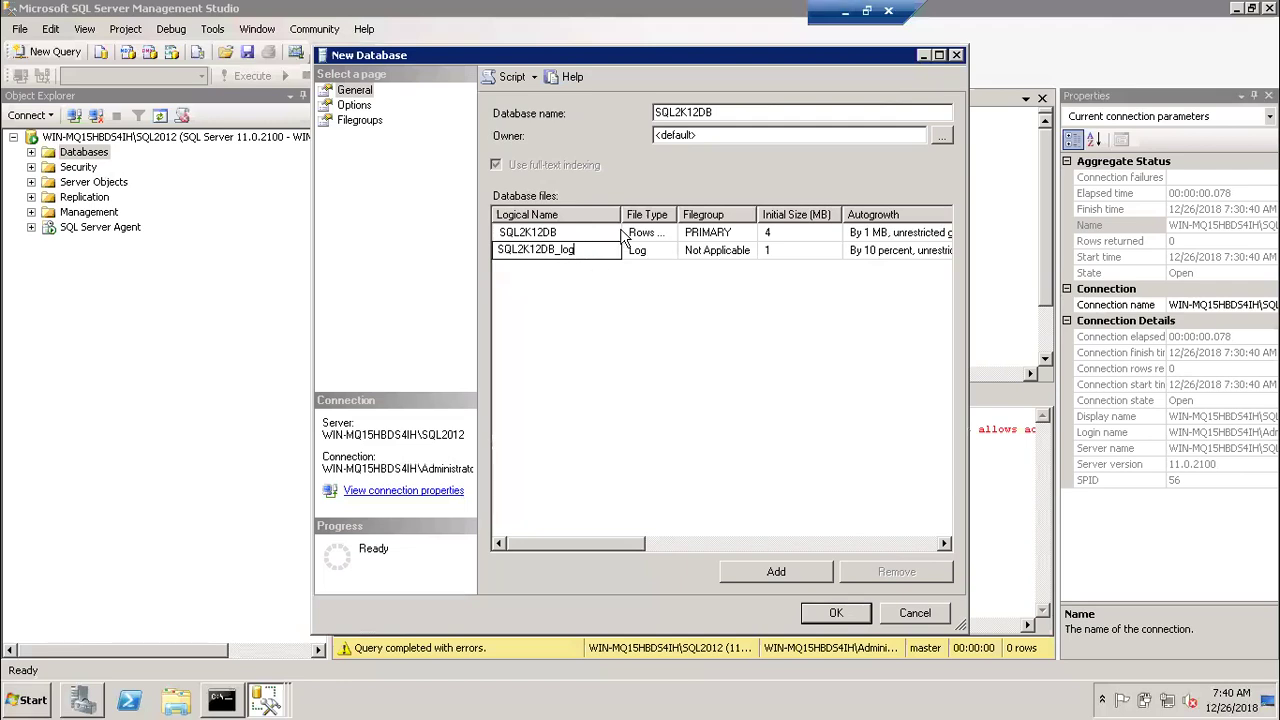
left_click_drag(678, 214, 712, 215)
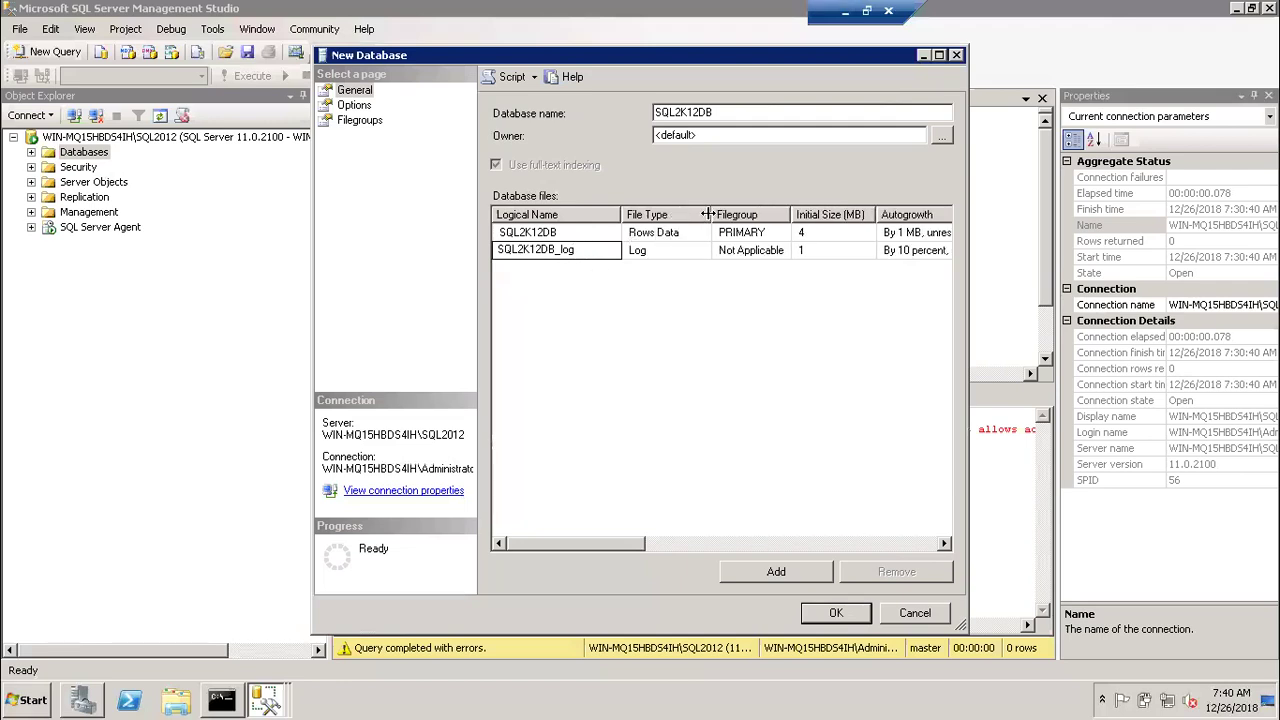
left_click(673, 233)
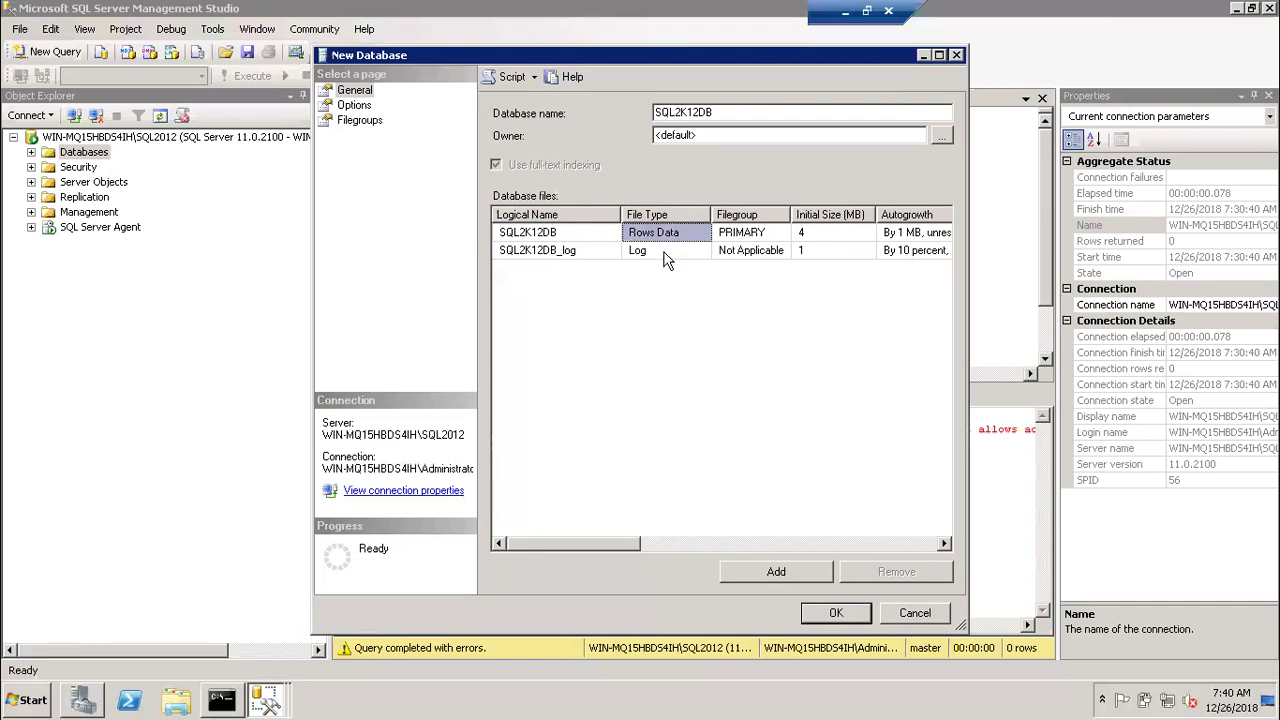
left_click(667, 258)
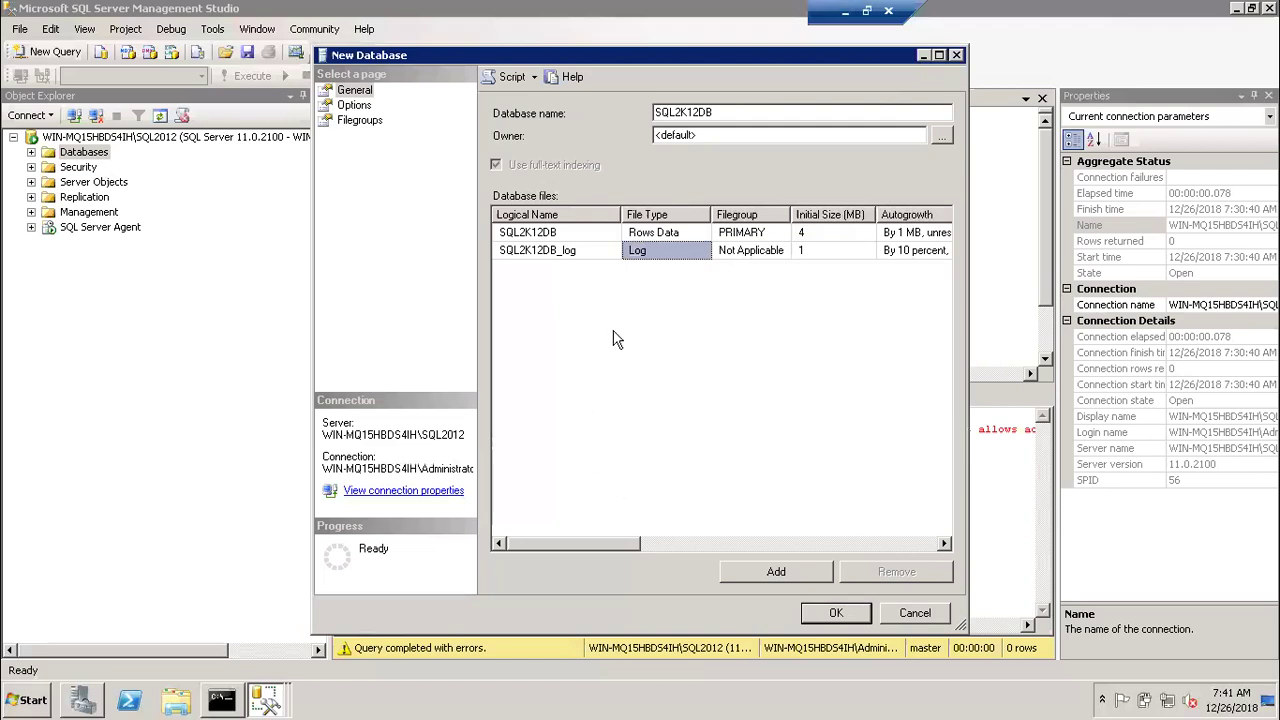
left_click(650, 233)
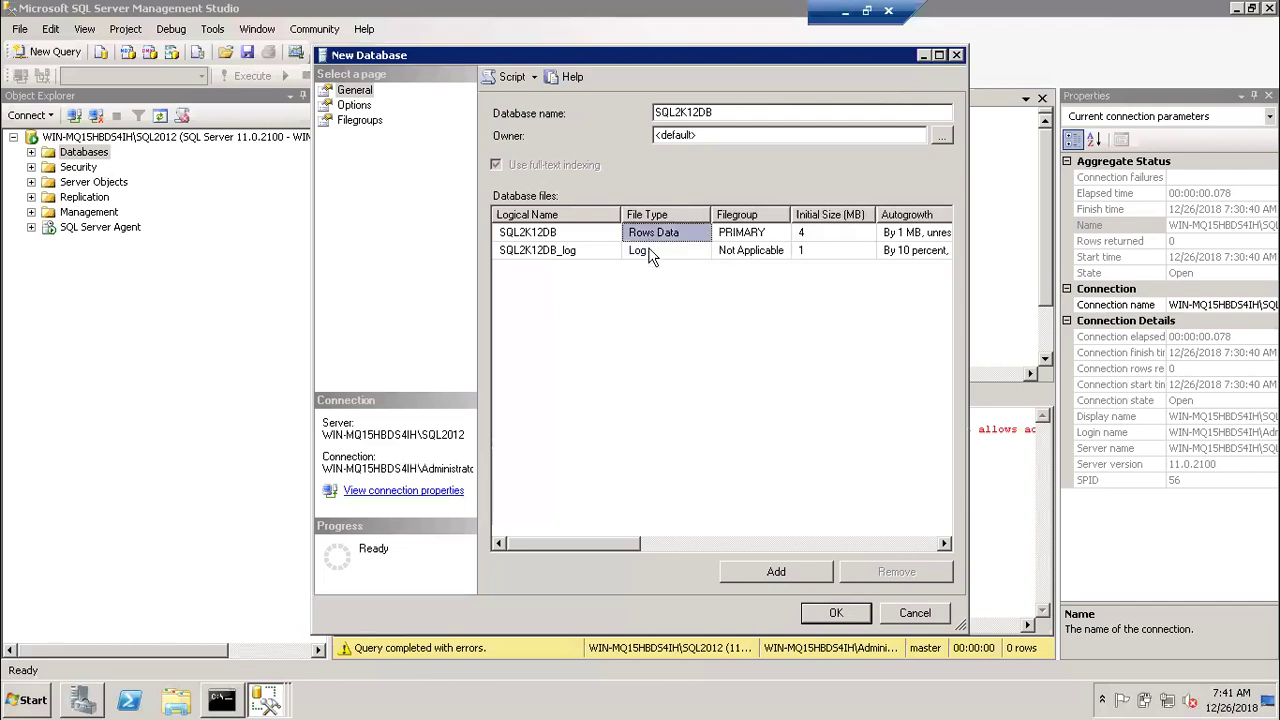
left_click(648, 247)
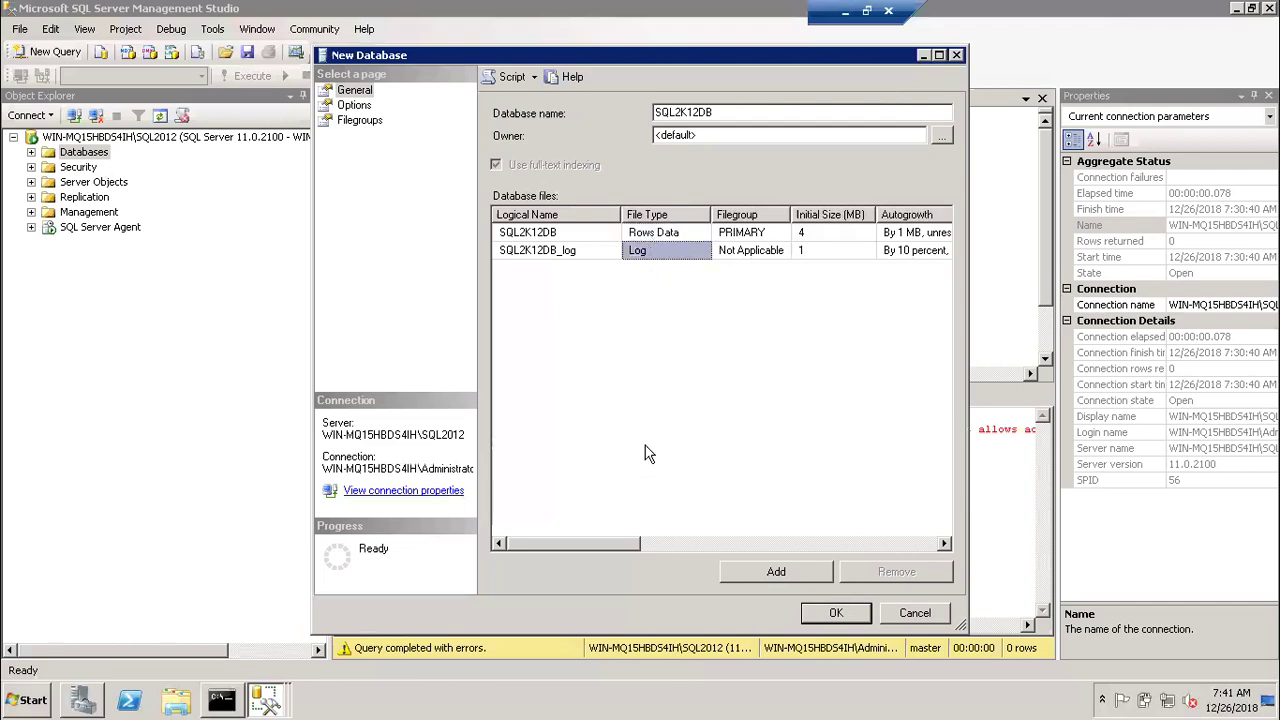
left_click(666, 234)
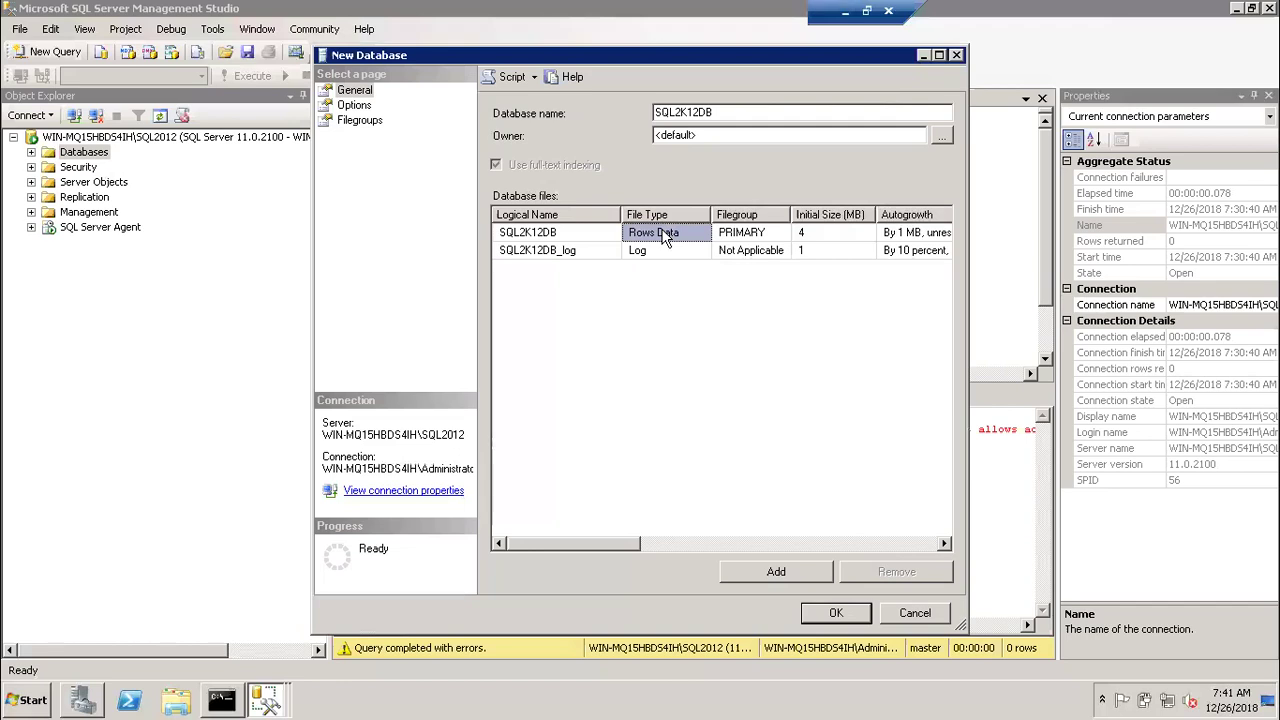
- Review the filegroup options for the data and log files and the data file's initial size
left_click_drag(624, 541, 652, 538)
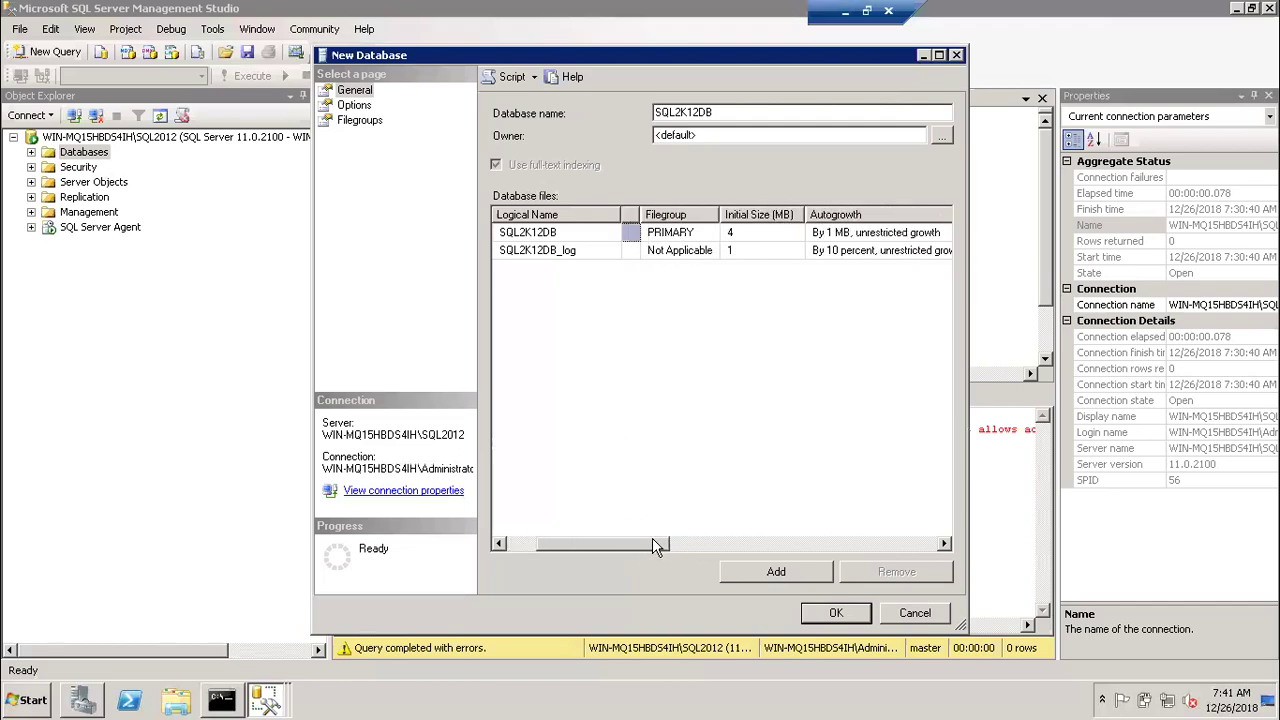
left_click(689, 255)
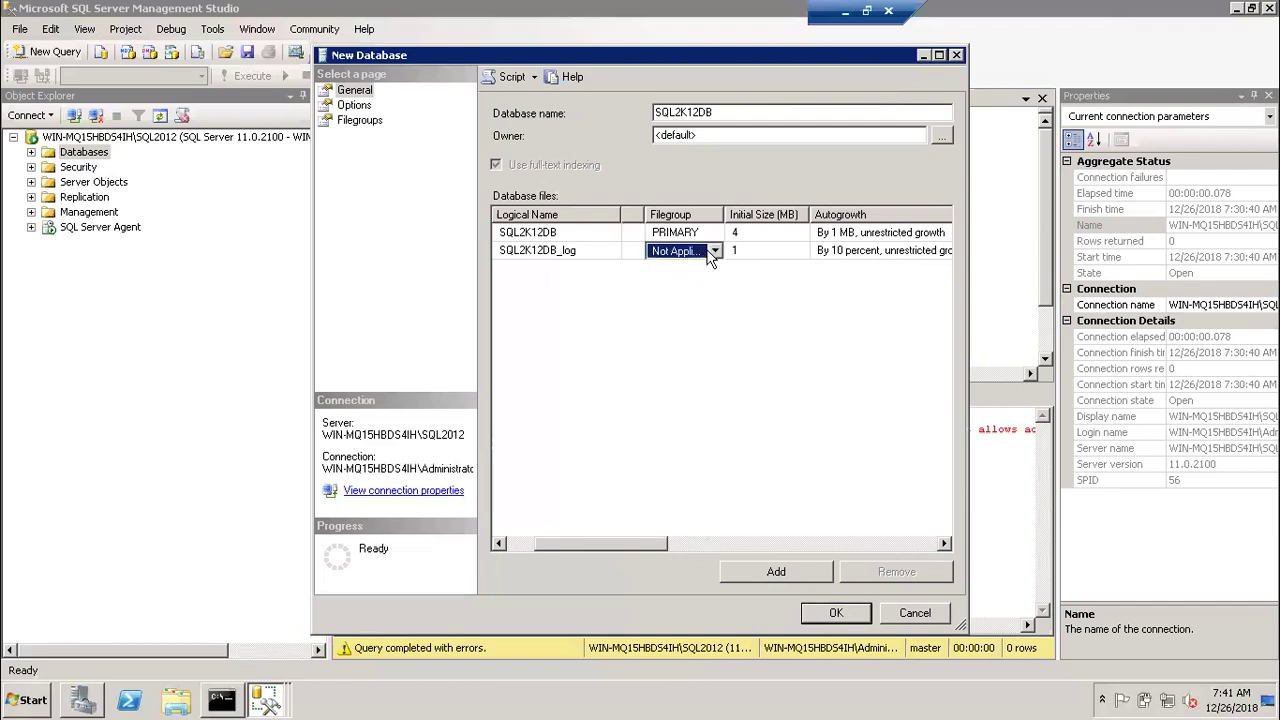
left_click(714, 251)
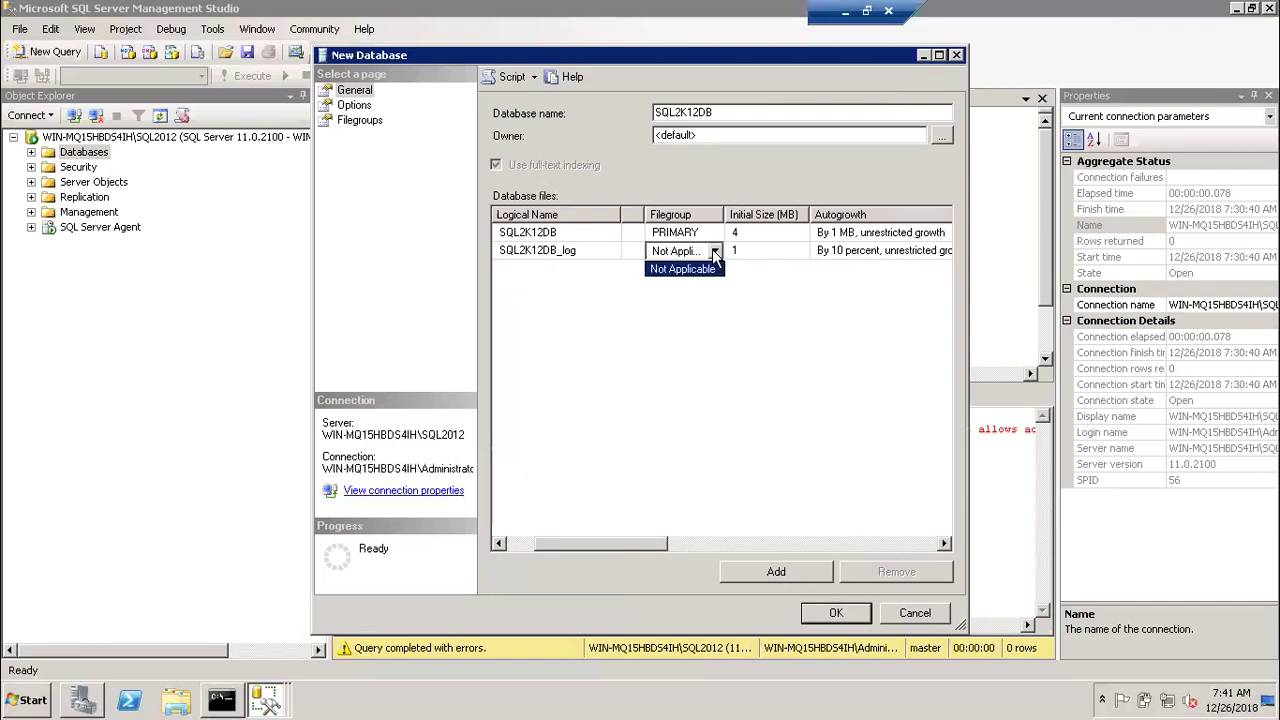
left_click(715, 254)
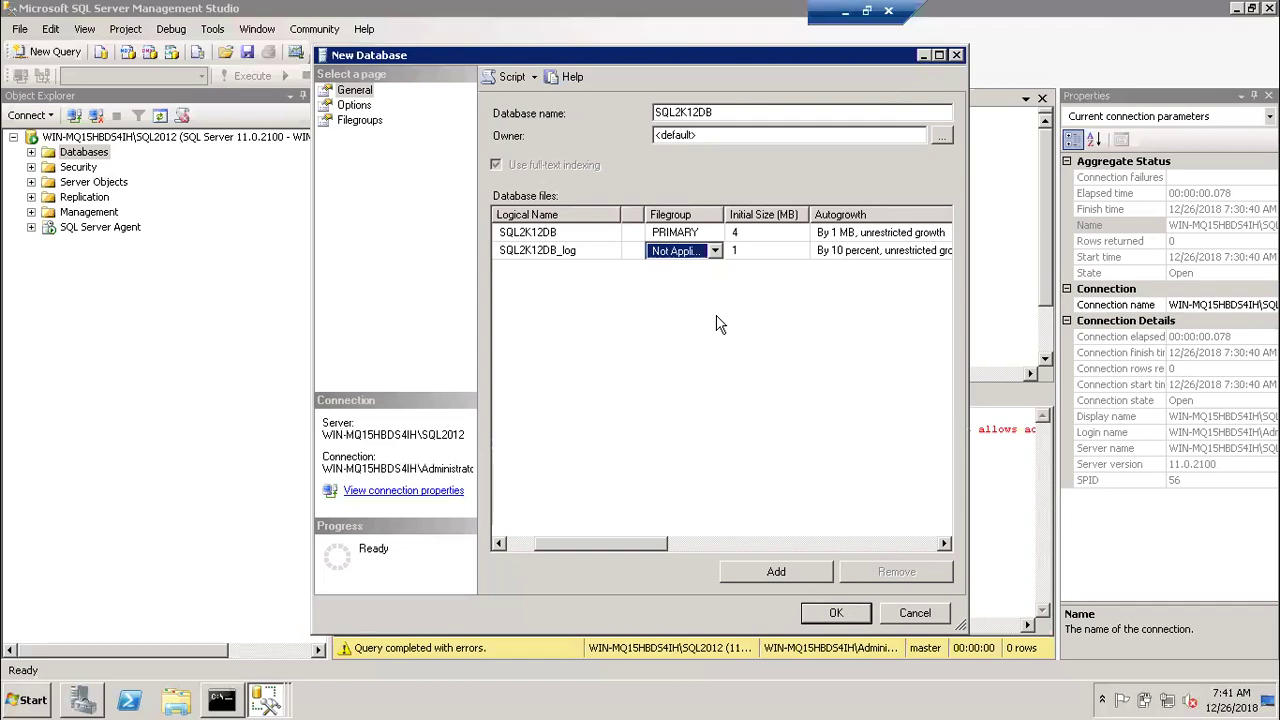
left_click(695, 233)
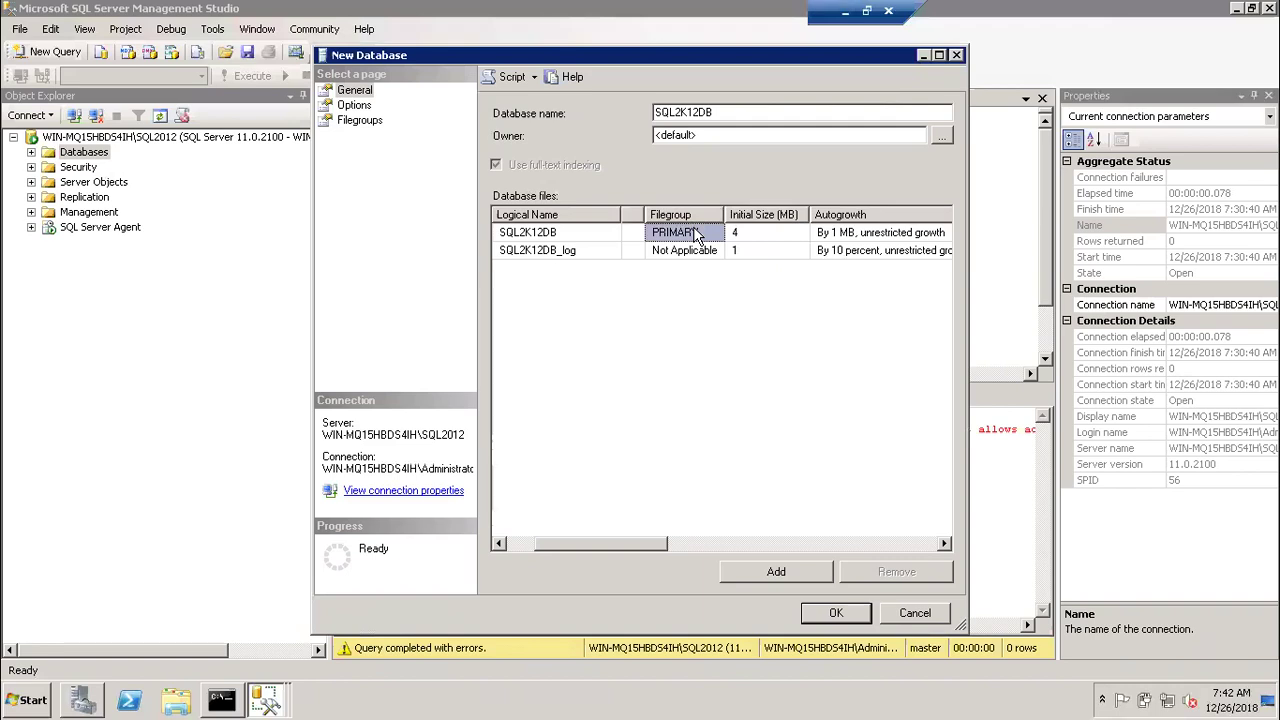
left_click(747, 232)
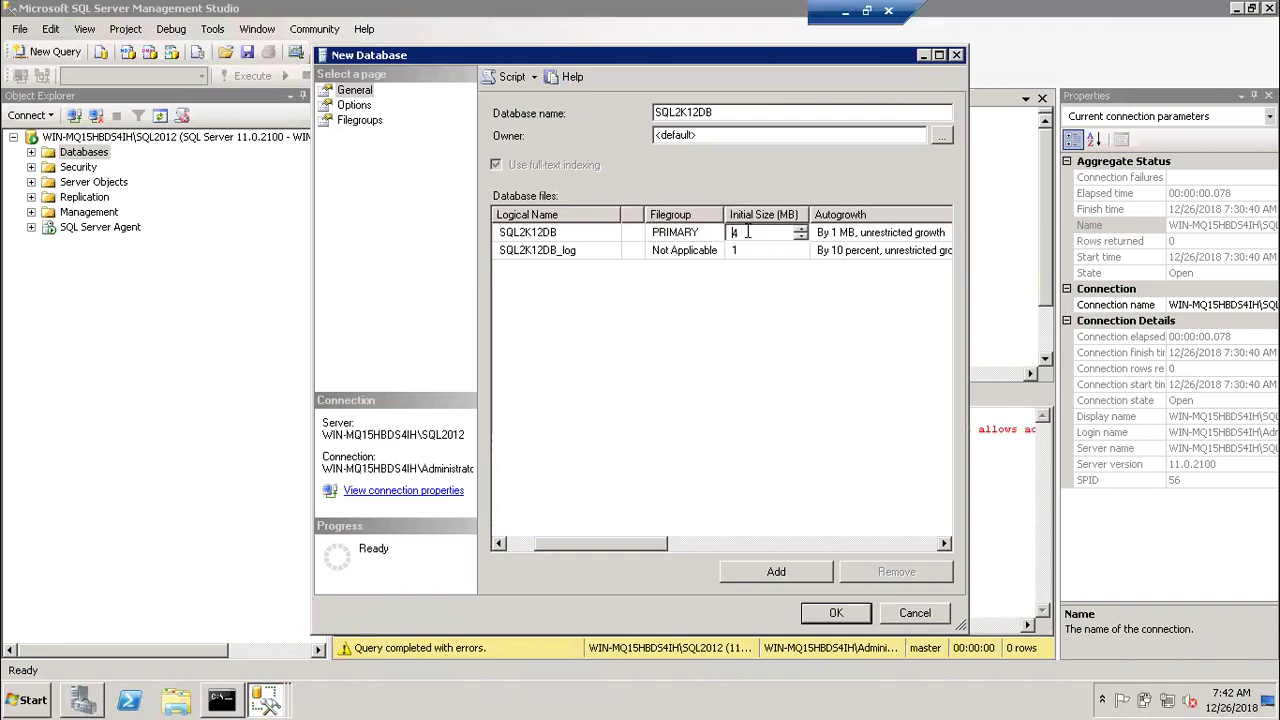
left_click(751, 284)
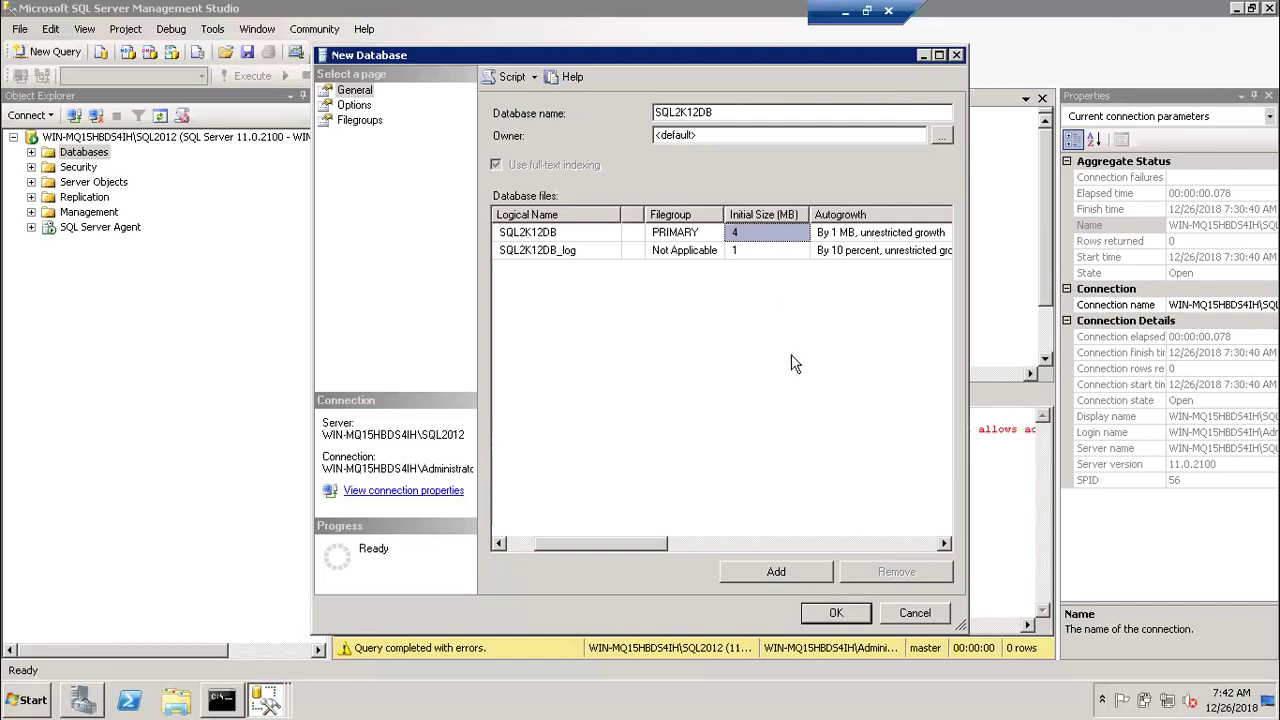
- Set the new database window aside and examine the file settings in the model system database's properties
left_click(922, 56)
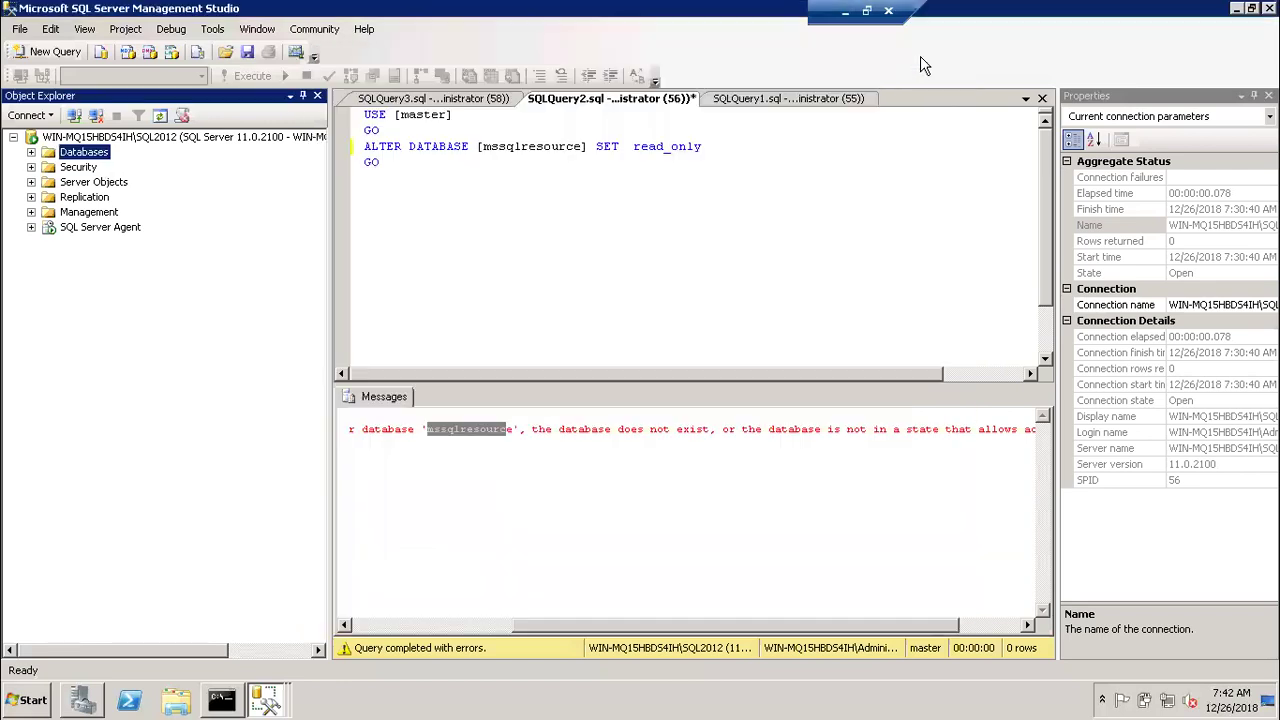
left_click(31, 152)
left_click(49, 167)
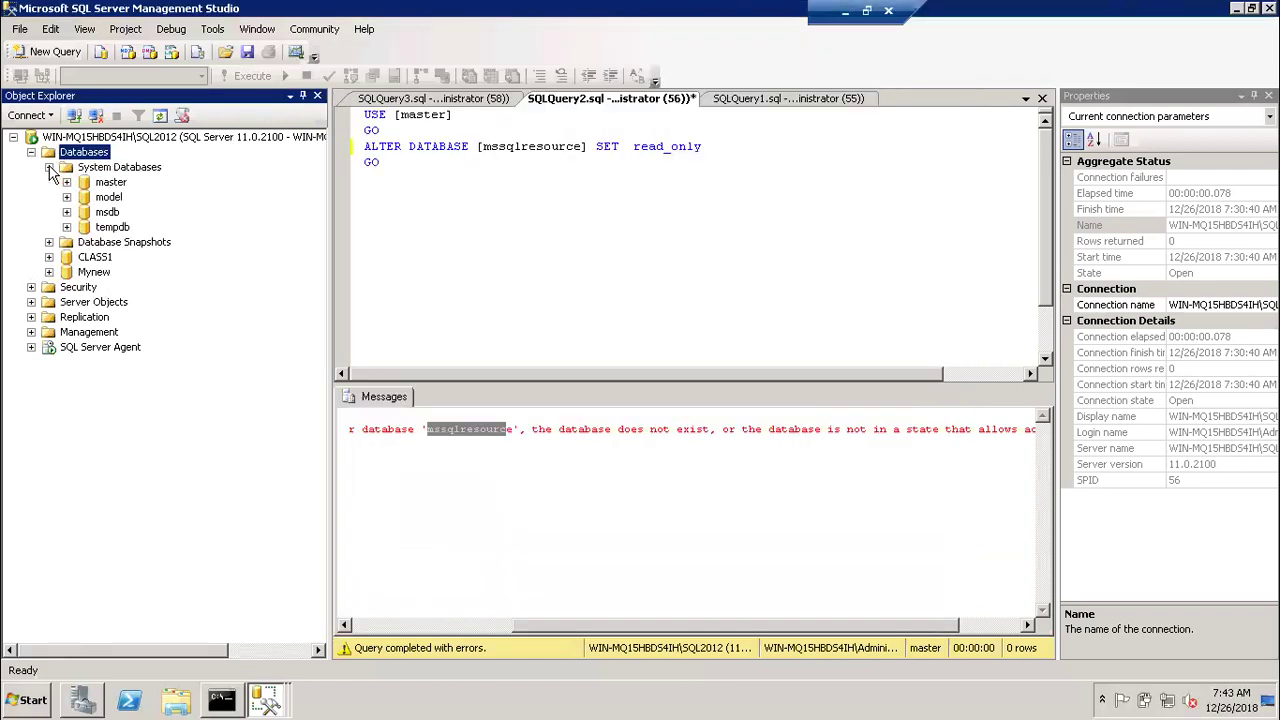
right_click(106, 199)
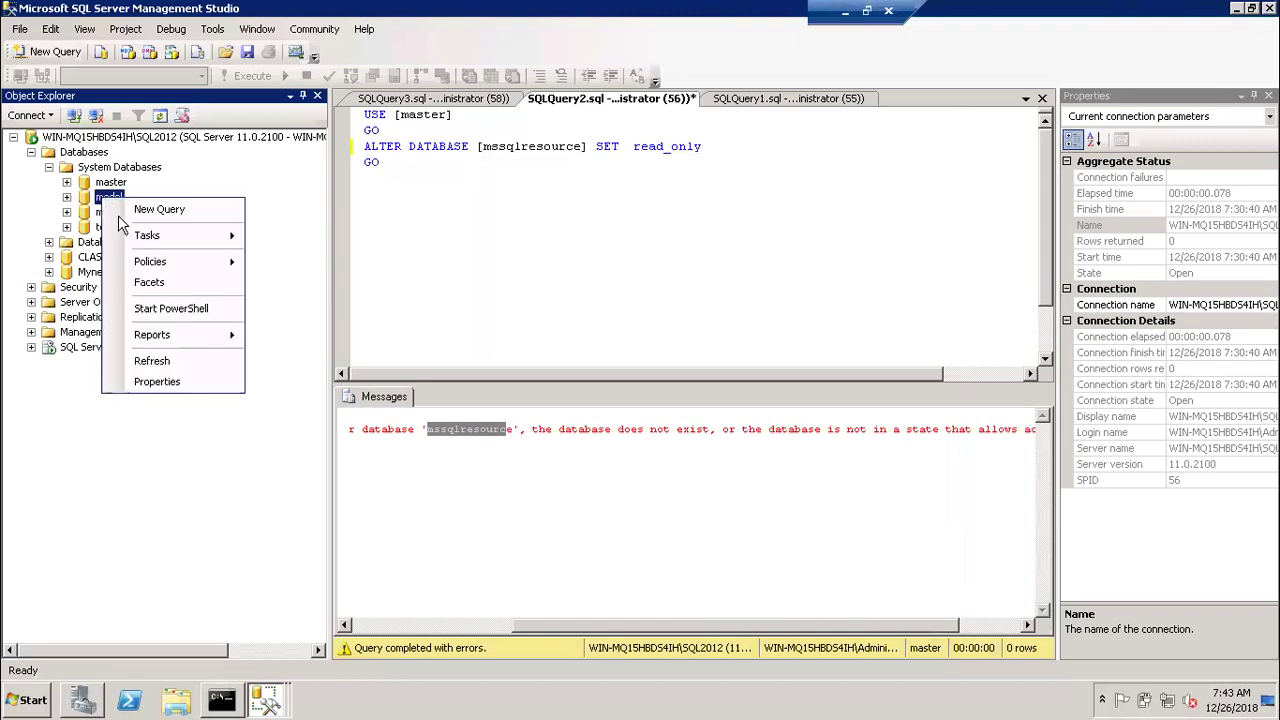
left_click(172, 383)
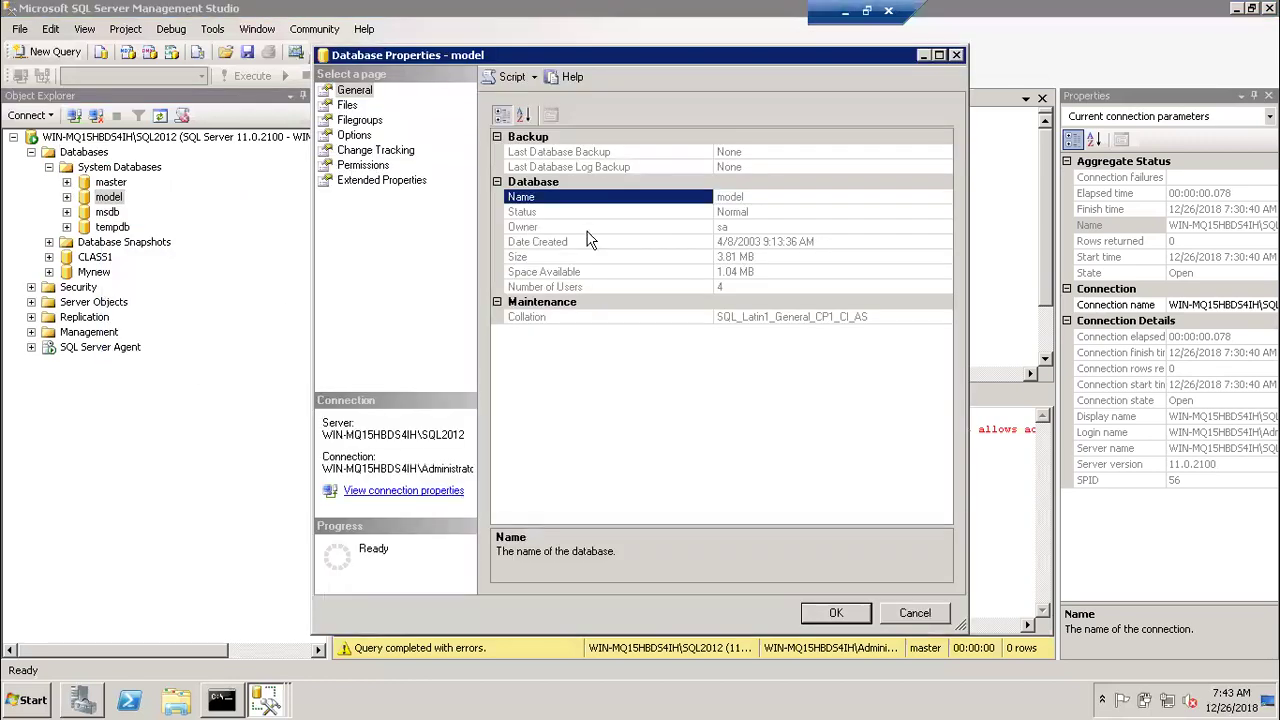
left_click(347, 105)
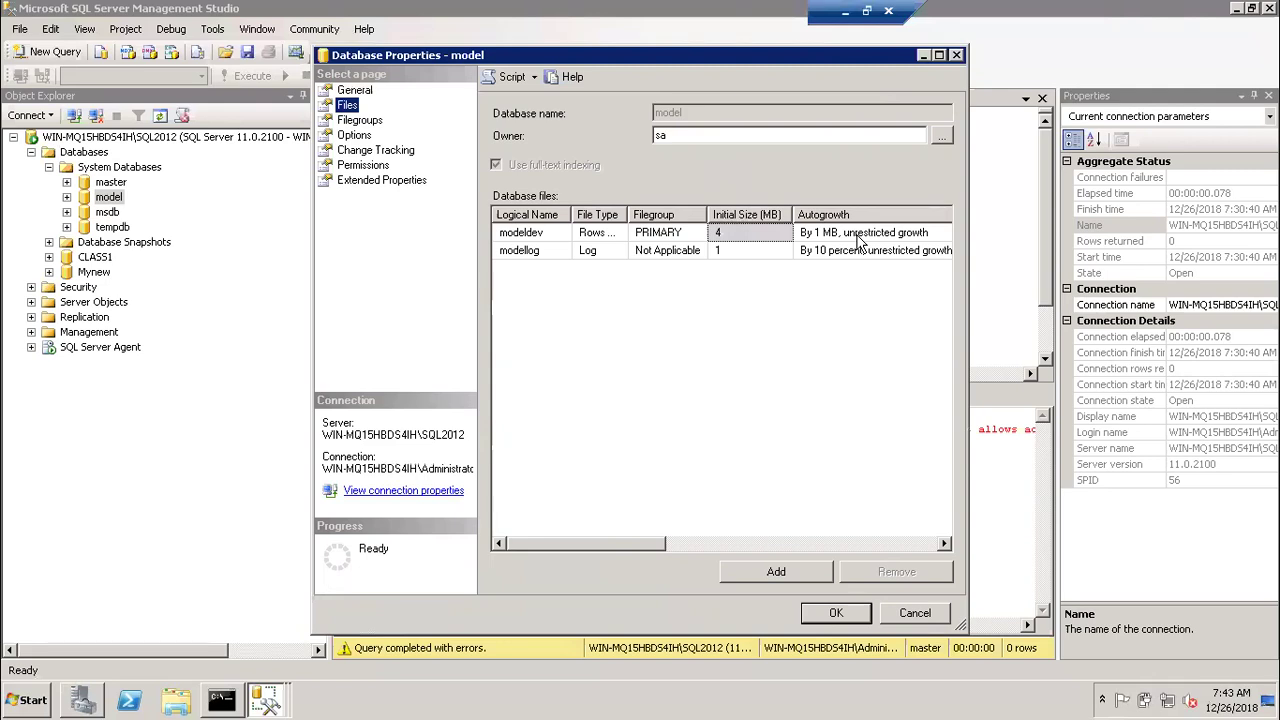
left_click(738, 233)
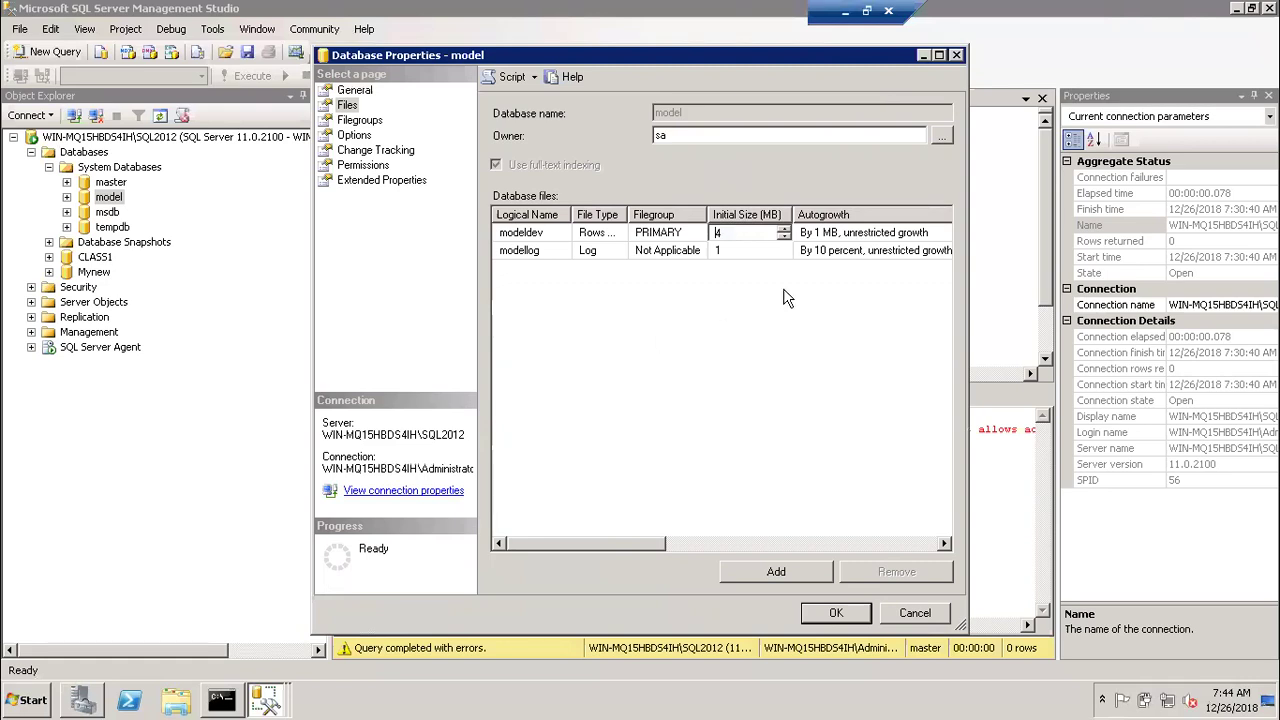
- Minimize the model properties, return to the SQL2K12DB creation window and open the data file's autogrowth settings
left_click(925, 55)
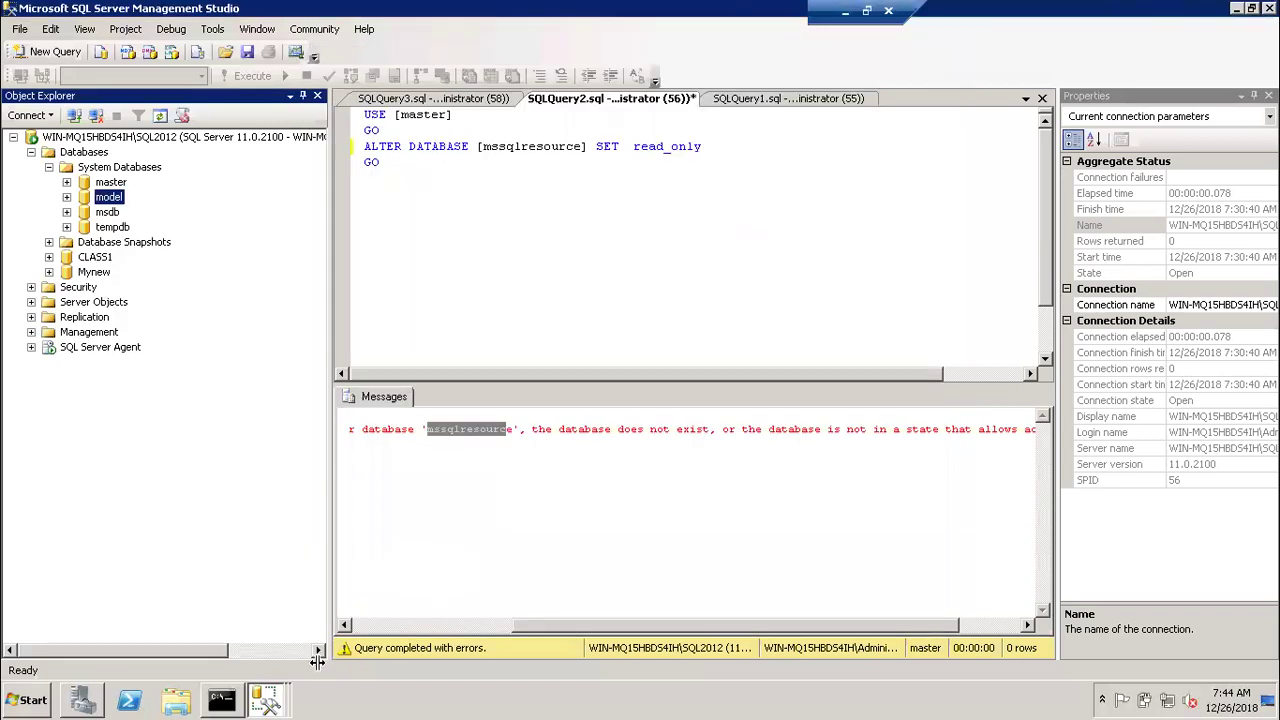
left_click(278, 703)
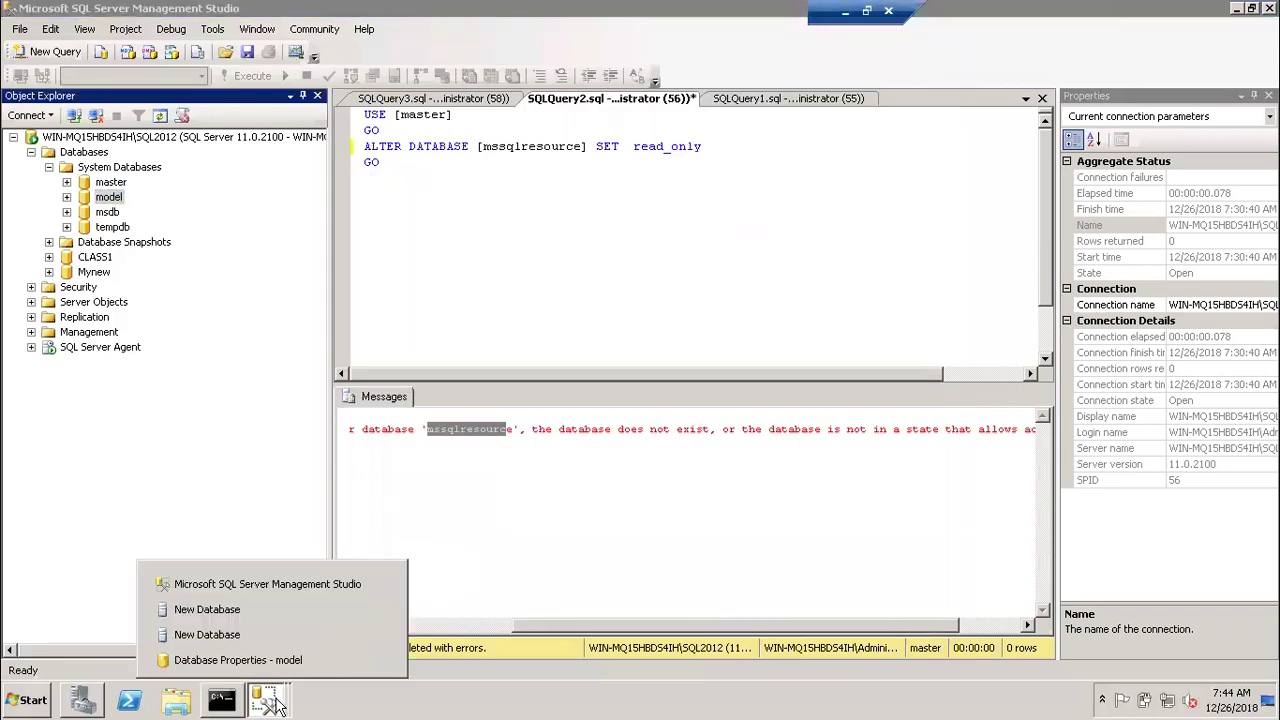
left_click(260, 634)
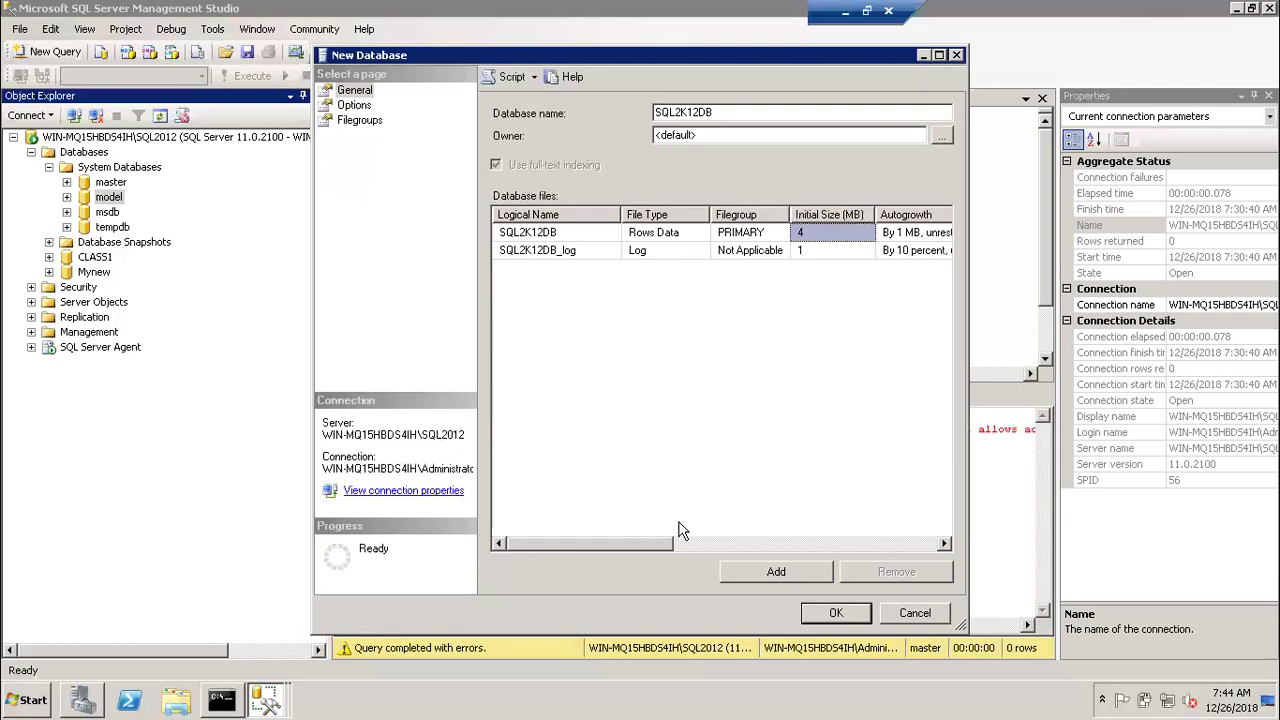
left_click_drag(670, 543, 710, 543)
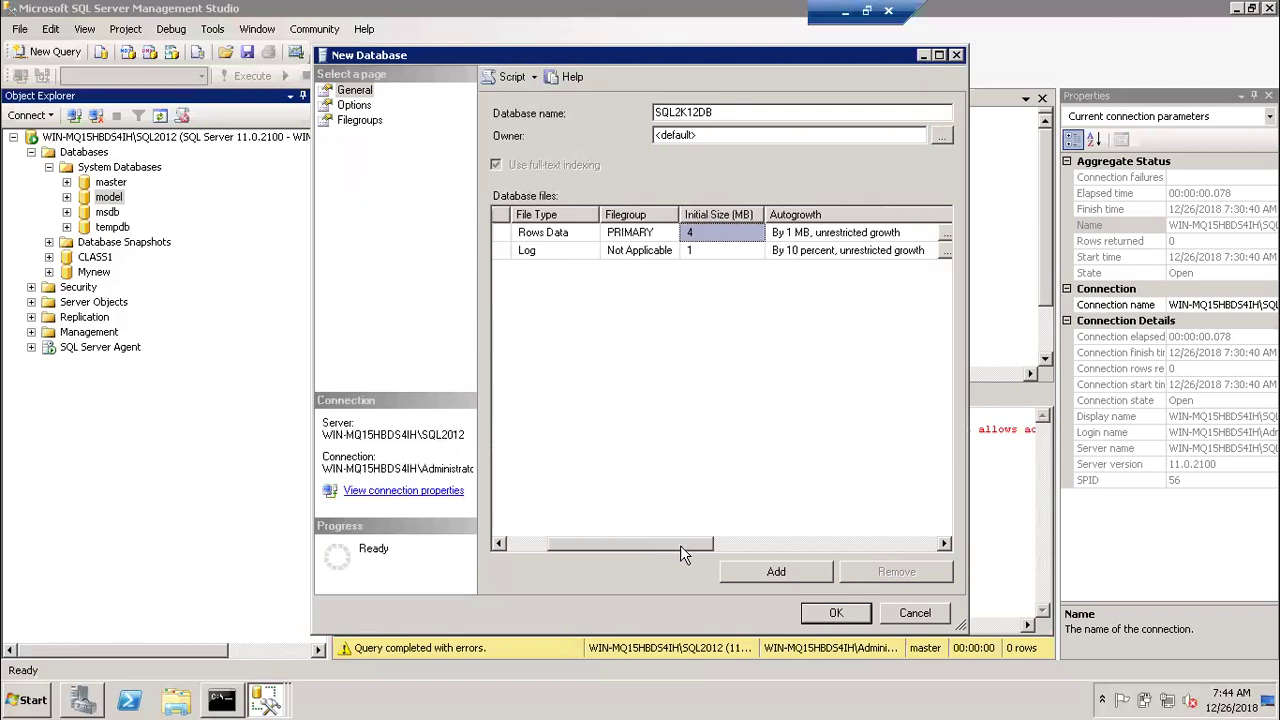
left_click_drag(680, 545, 707, 545)
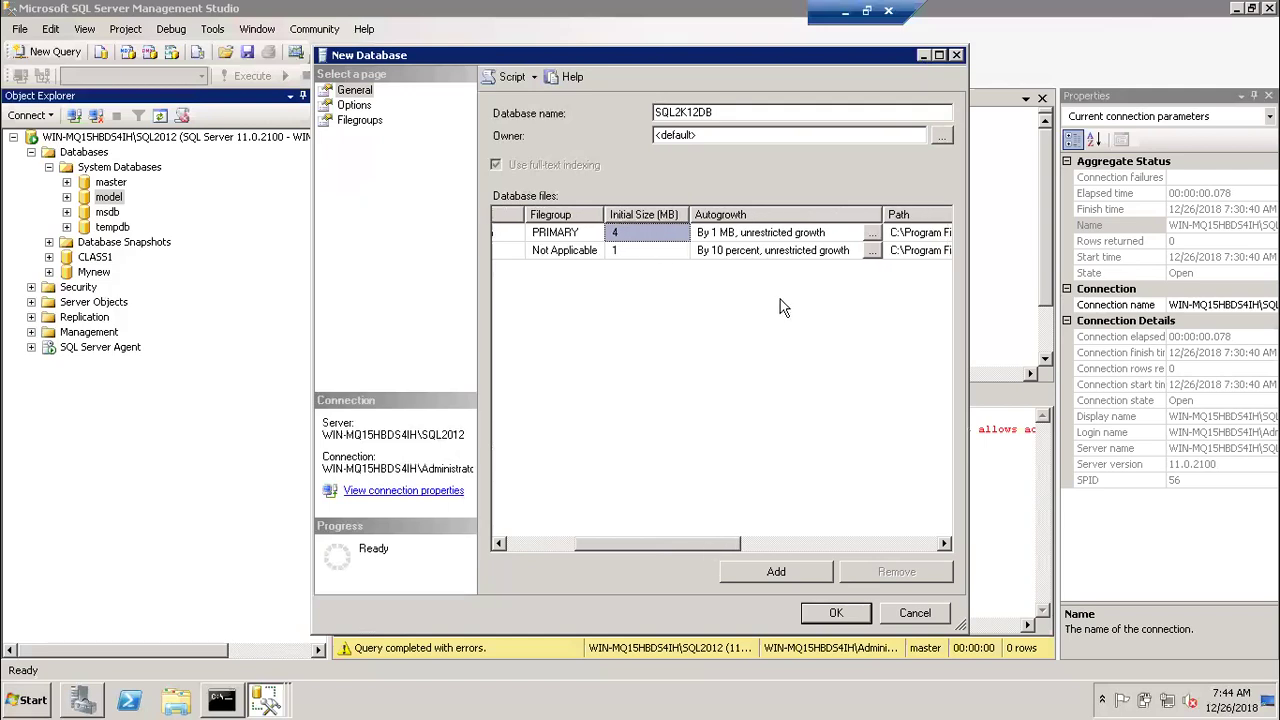
left_click(870, 234)
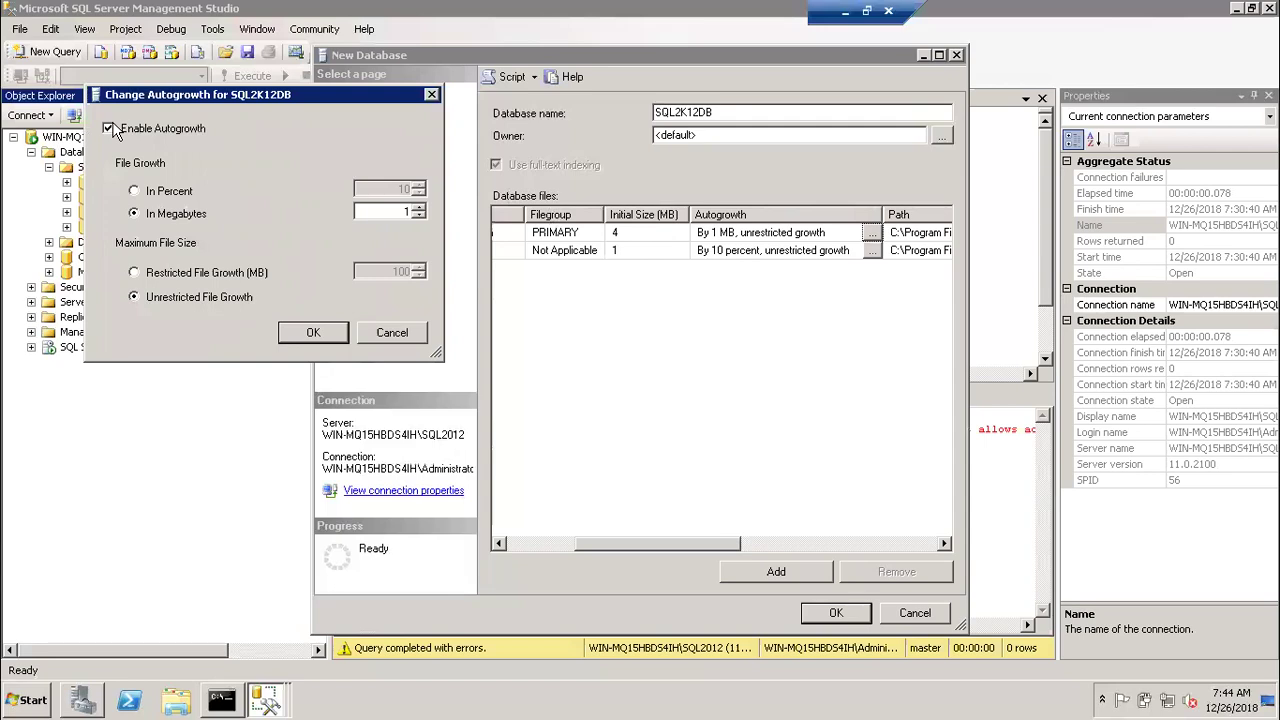
- Try a file growth of 50 percent for the data file and switch the growth back to megabytes
left_click(134, 191)
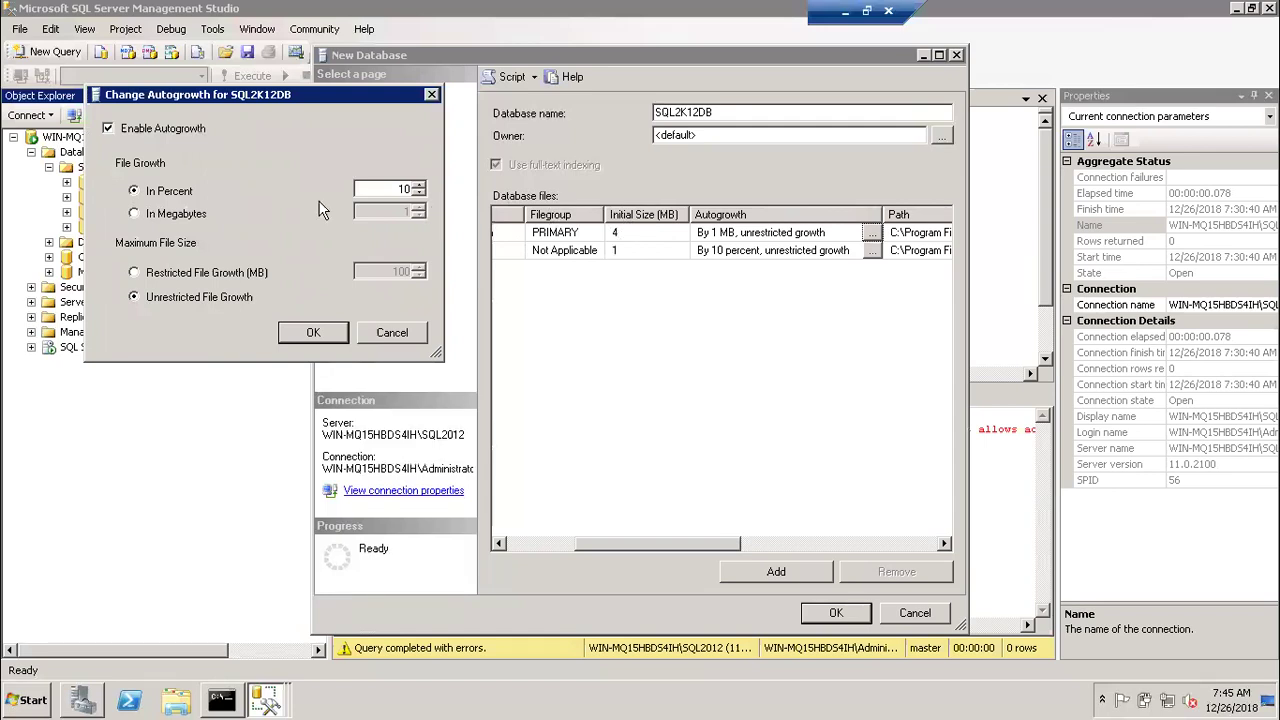
double_click(404, 189)
type("50")
left_click(175, 218)
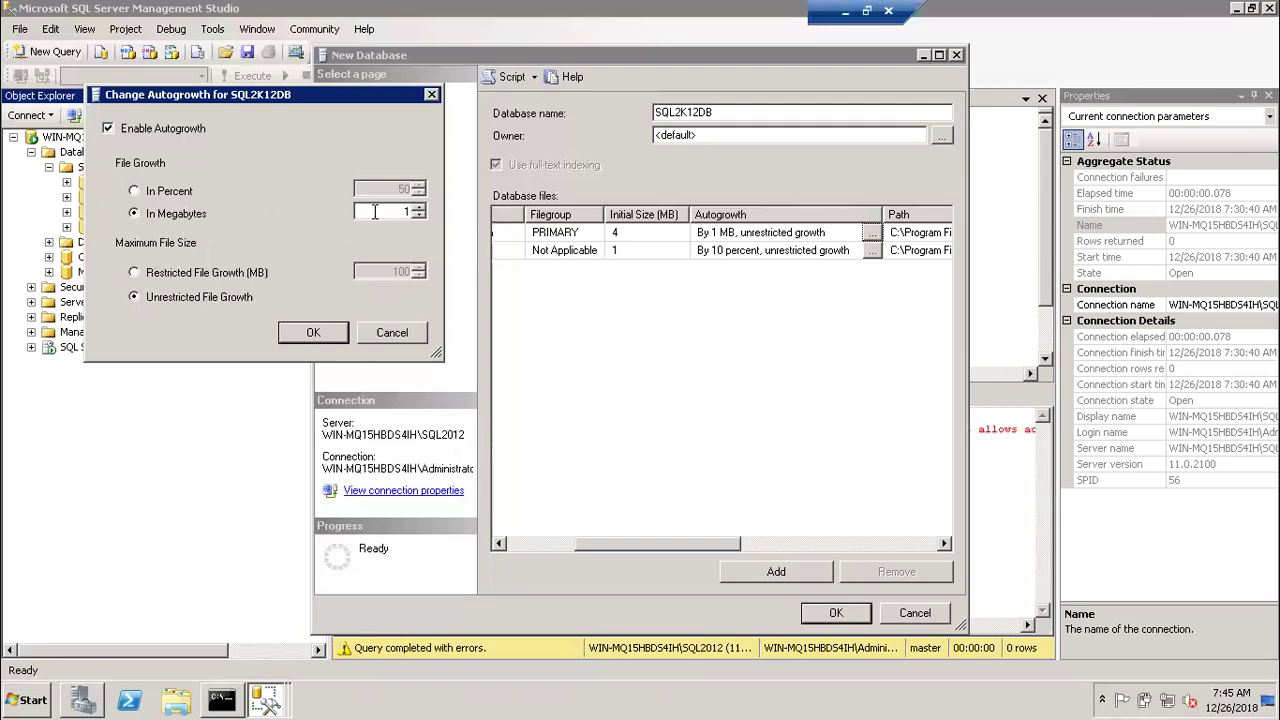
- Try a 100 MB file growth and a restricted maximum size for the data file, return to unrestricted growth and discard the autogrowth changes
type("00")
left_click(128, 277)
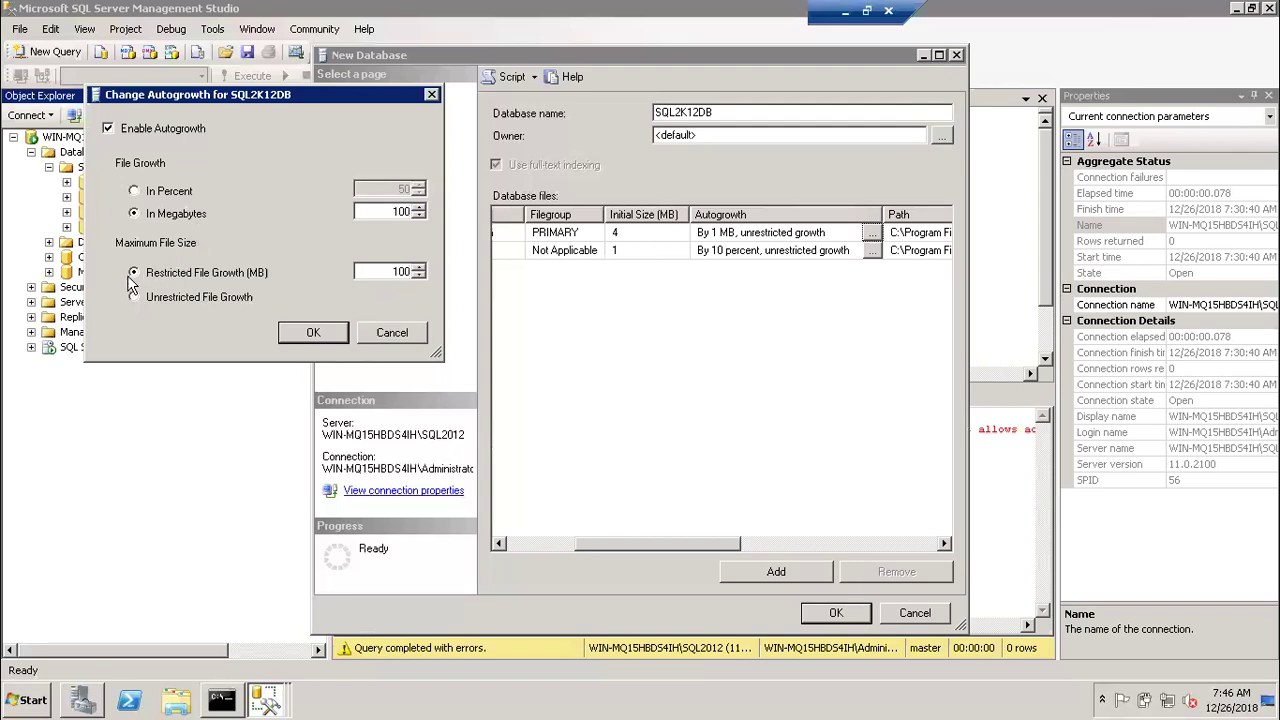
left_click(145, 302)
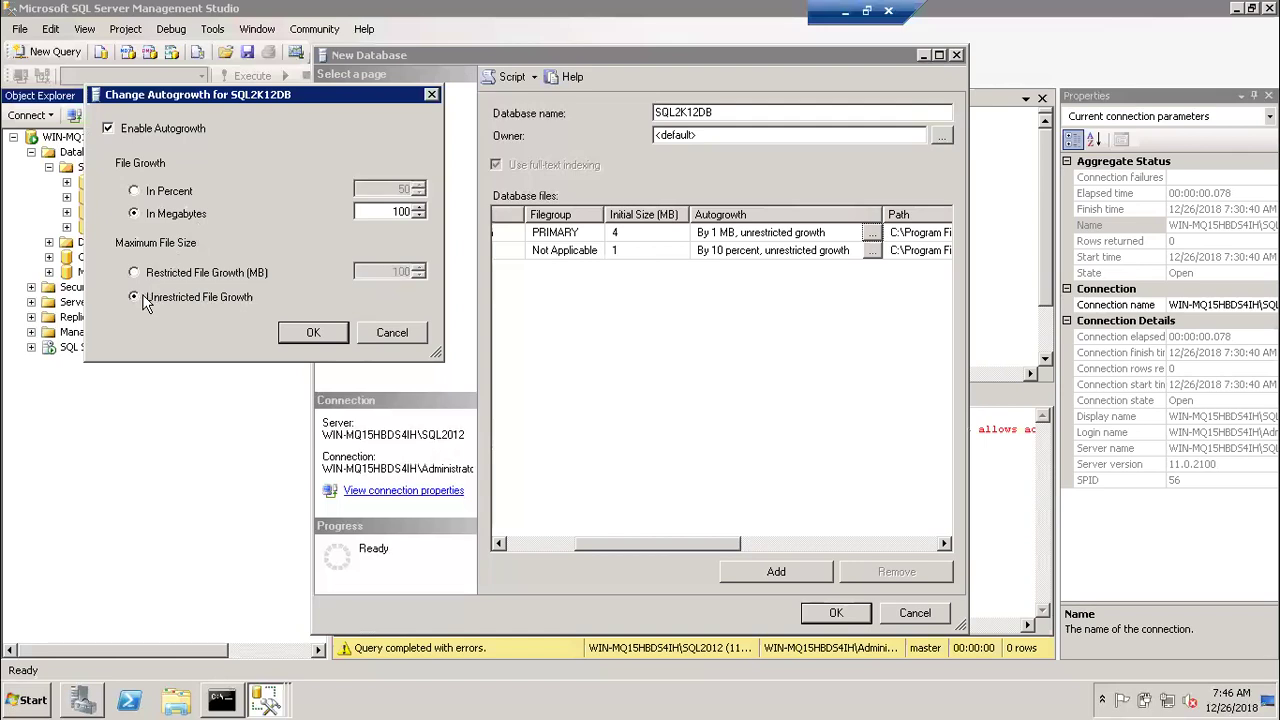
left_click(365, 335)
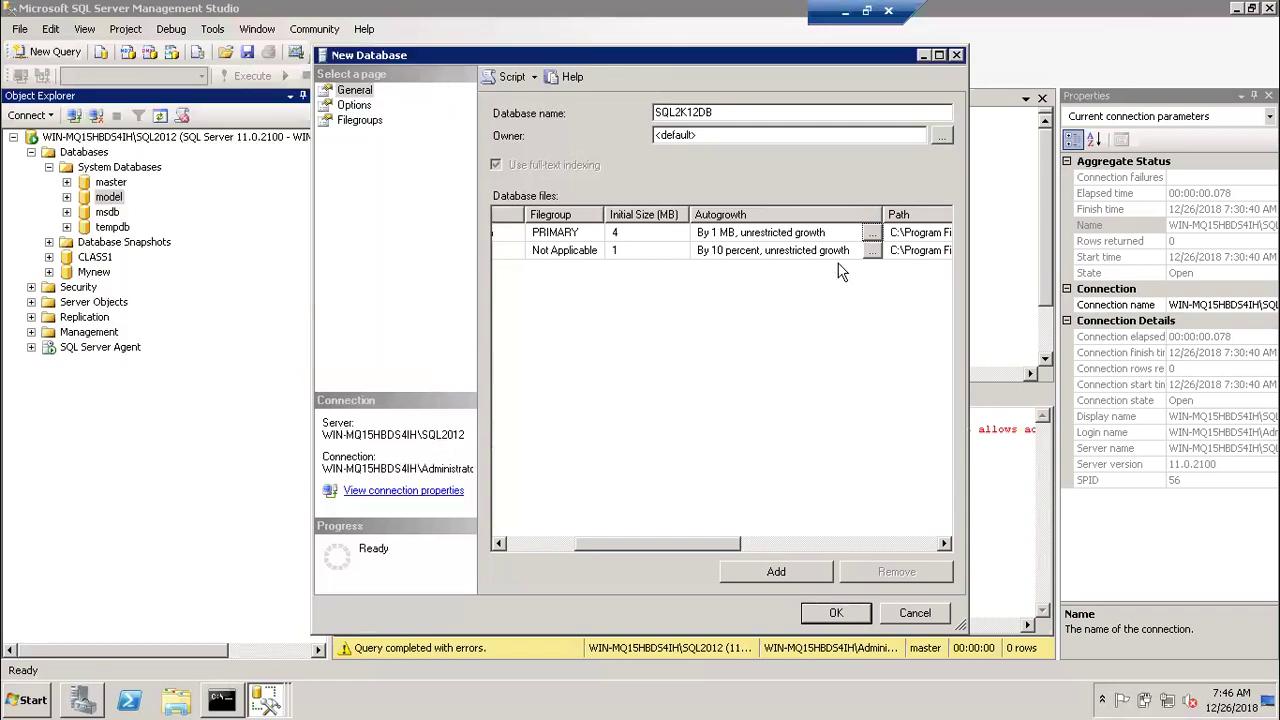
- Review the log file's autogrowth settings and the data file's storage folder, leaving both as they are
left_click(871, 250)
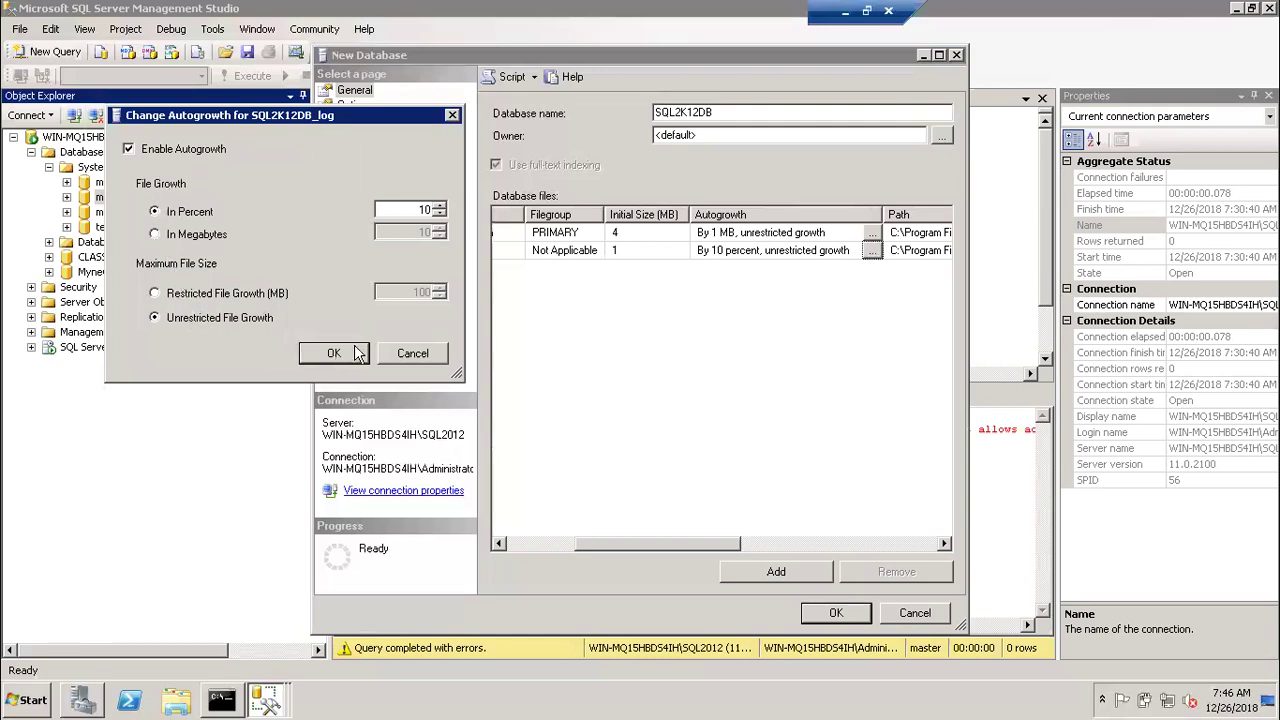
left_click(430, 355)
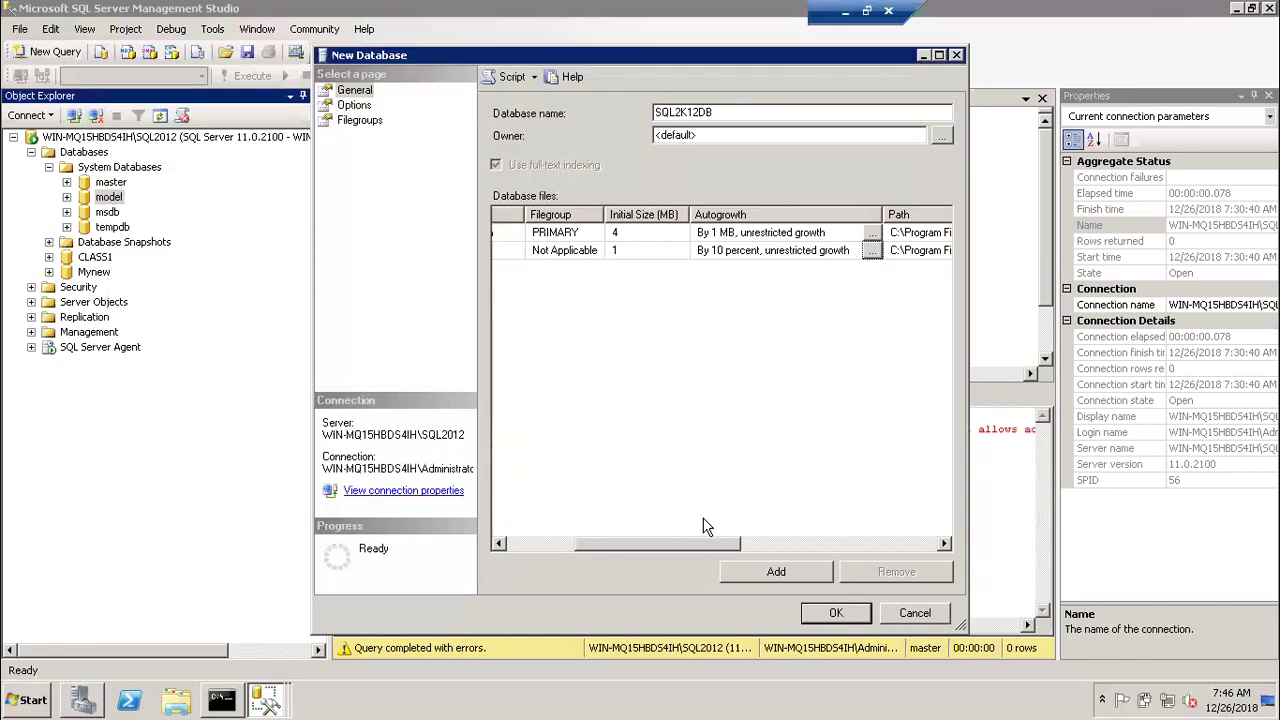
left_click_drag(710, 543, 837, 535)
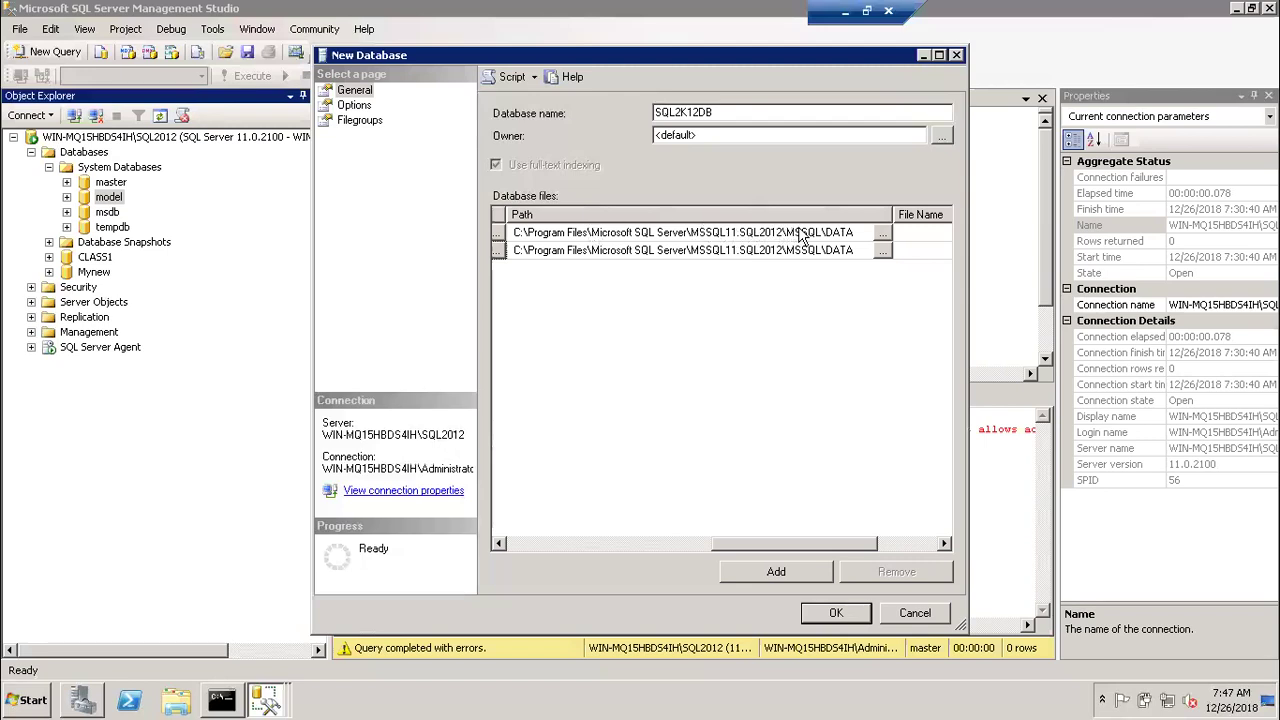
left_click(885, 232)
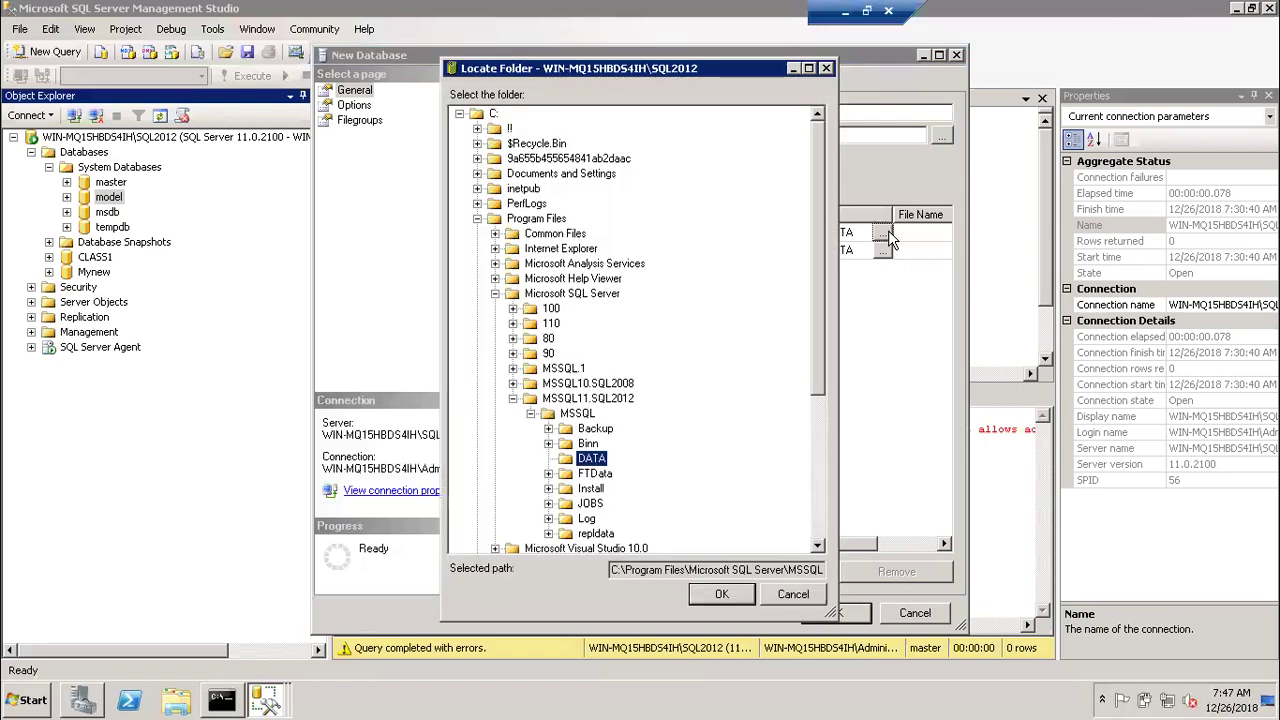
left_click(826, 68)
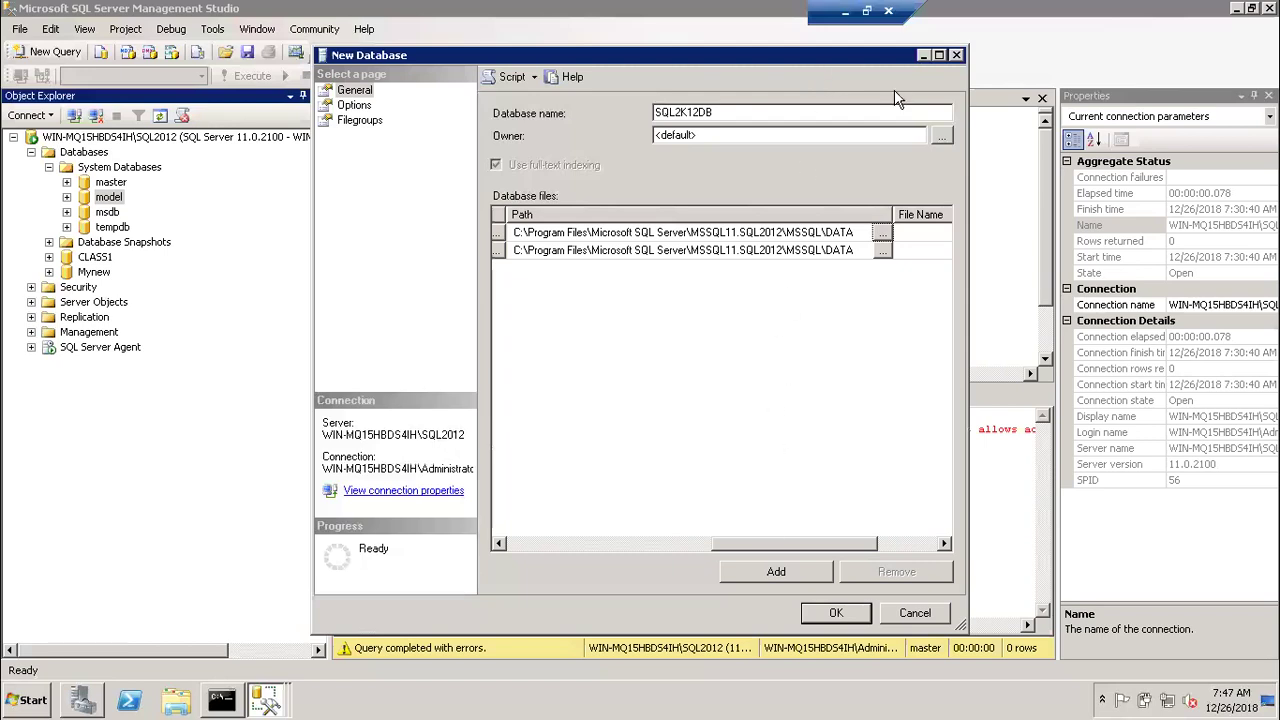
- Maximize the new database window and examine the file settings and the database owner
left_click(939, 55)
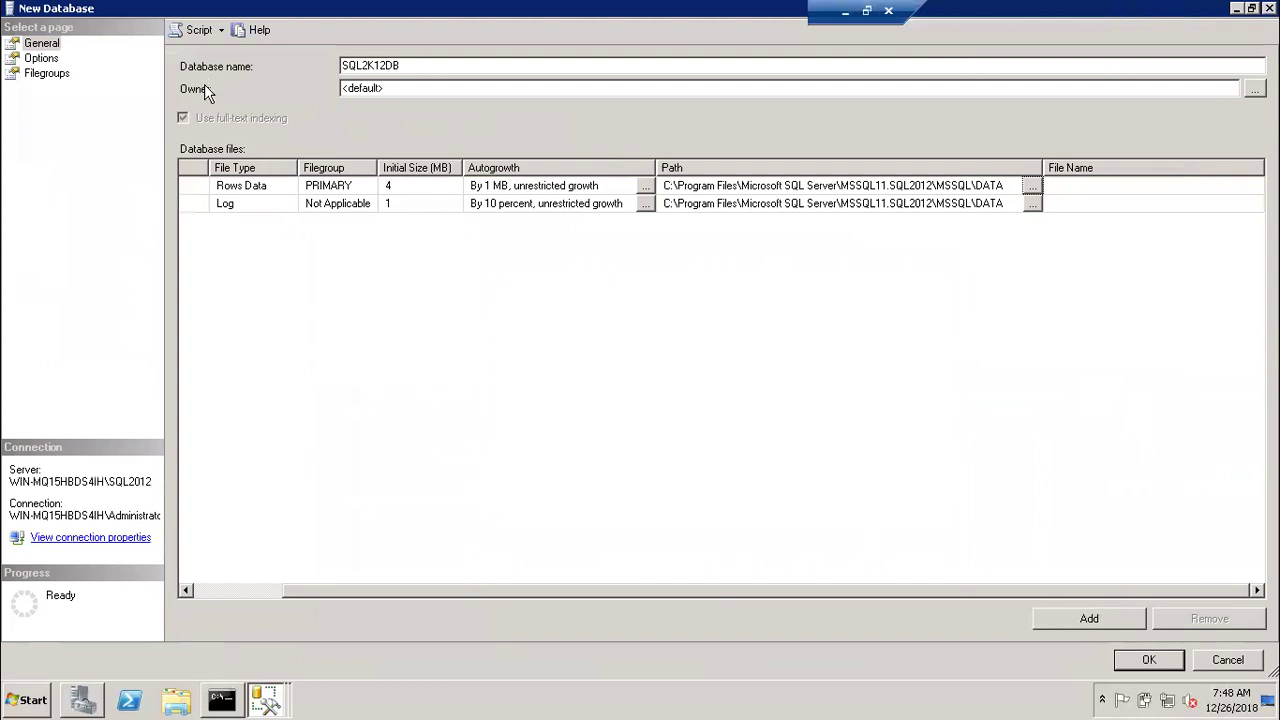
left_click(404, 89)
left_click_drag(400, 90, 337, 100)
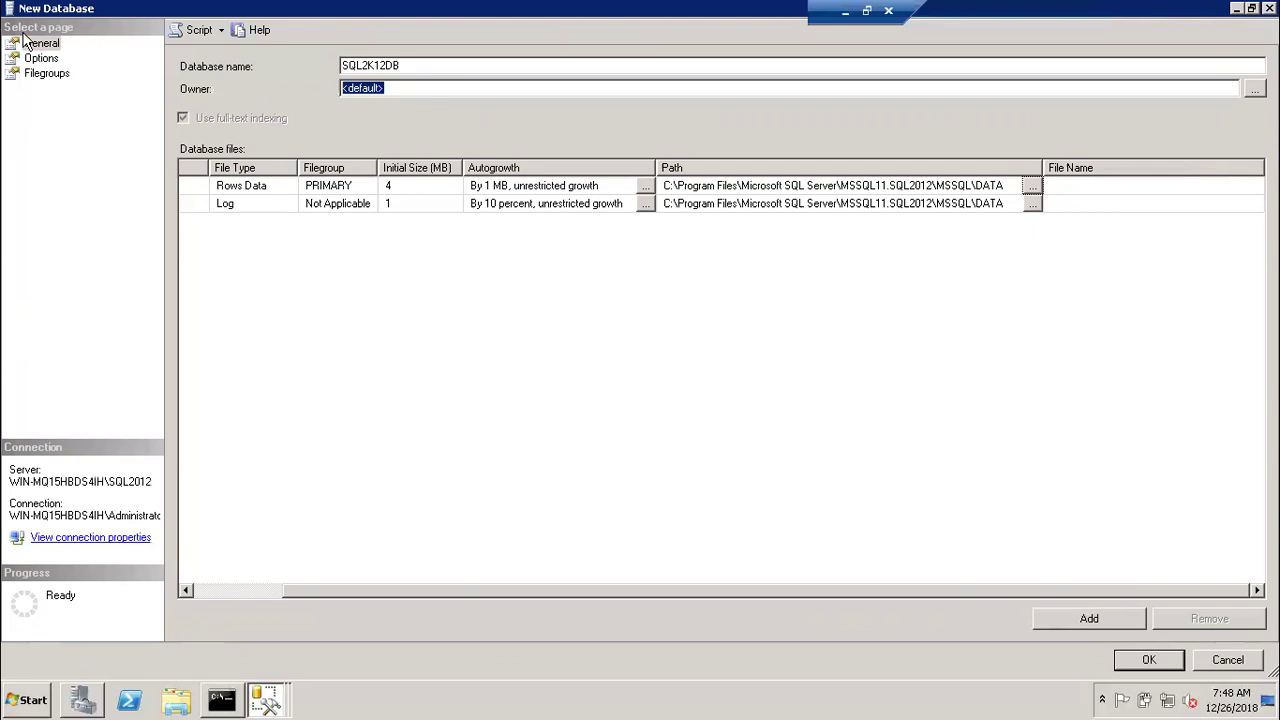
- Review the collation, recovery model and compatibility level choices in the new database's options
left_click(38, 59)
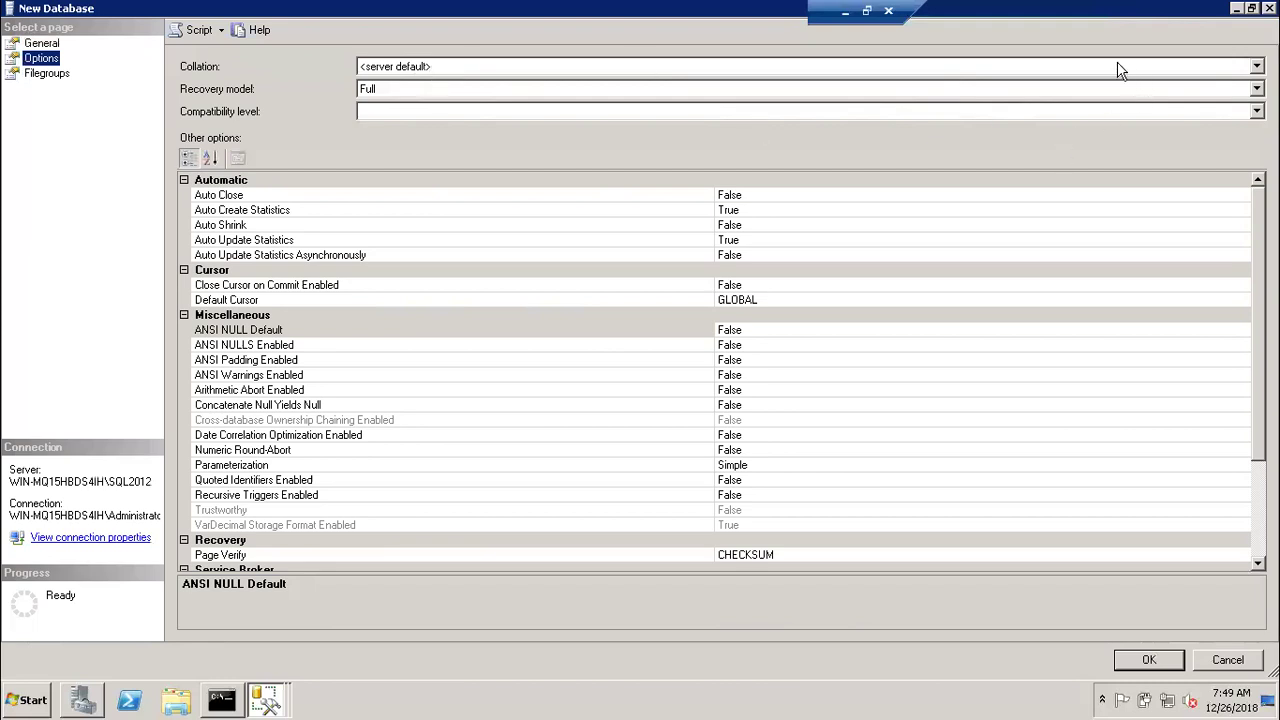
left_click(1256, 67)
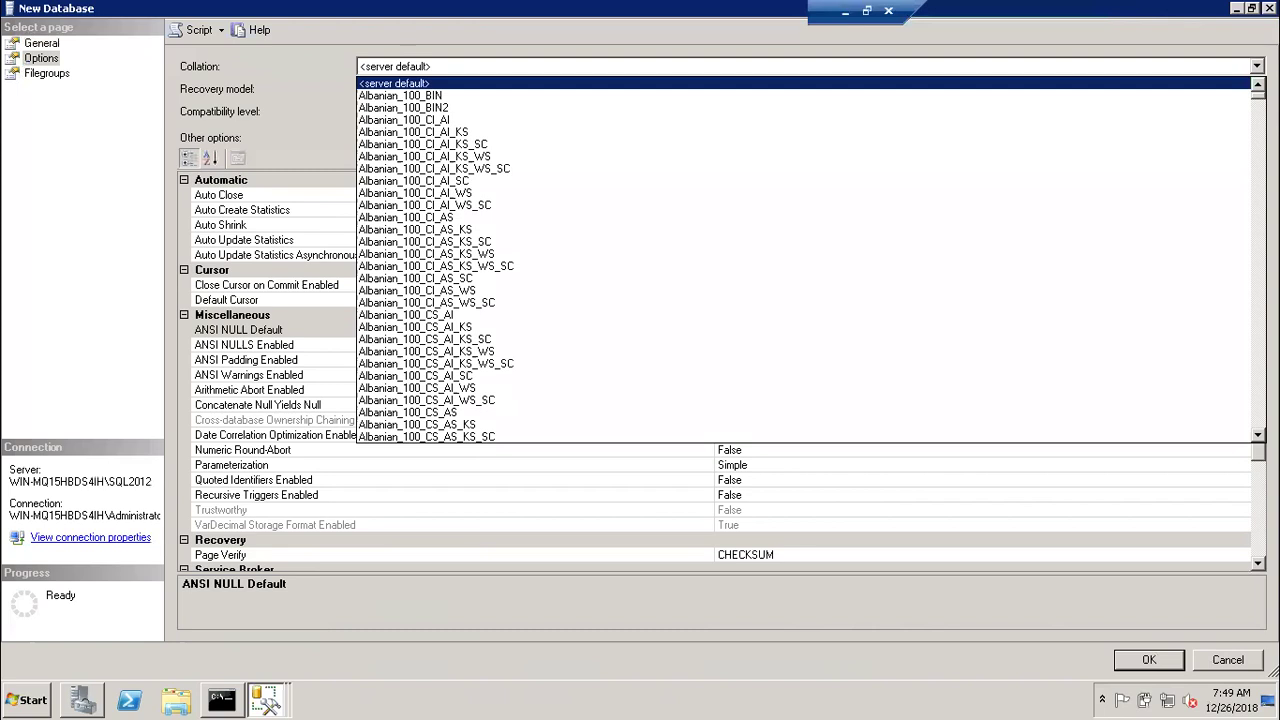
left_click(1249, 67)
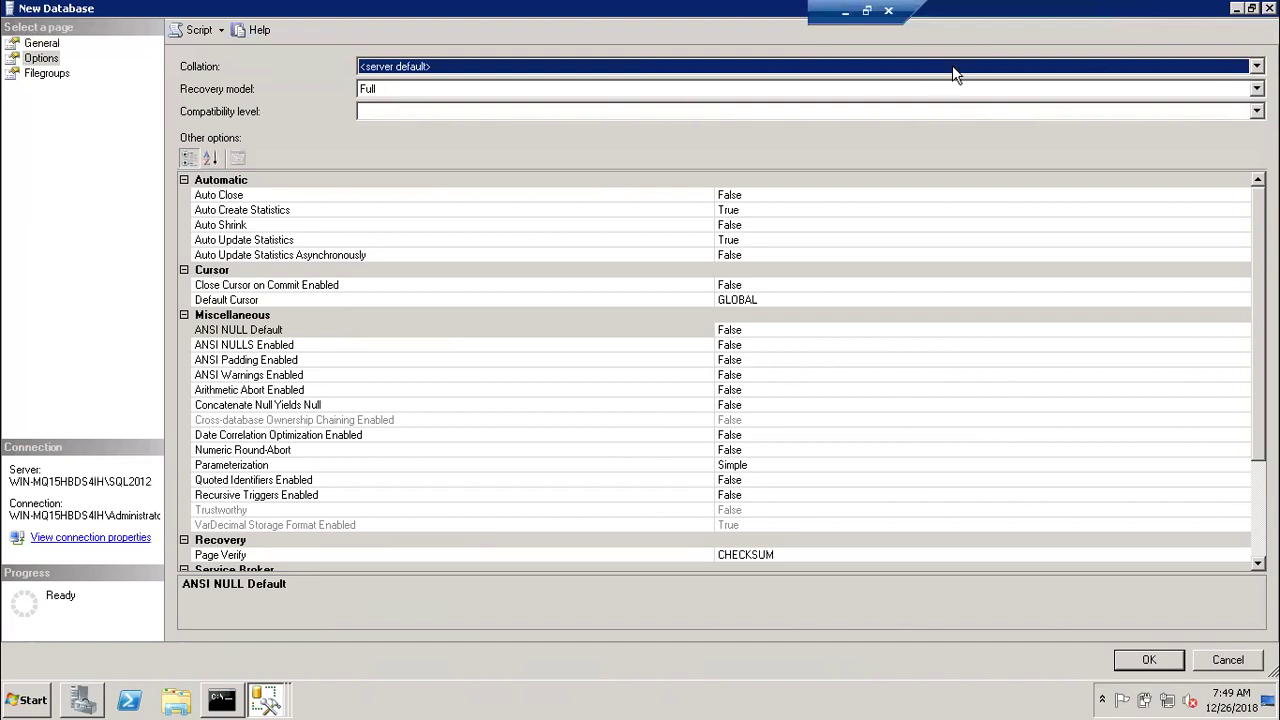
left_click(1255, 89)
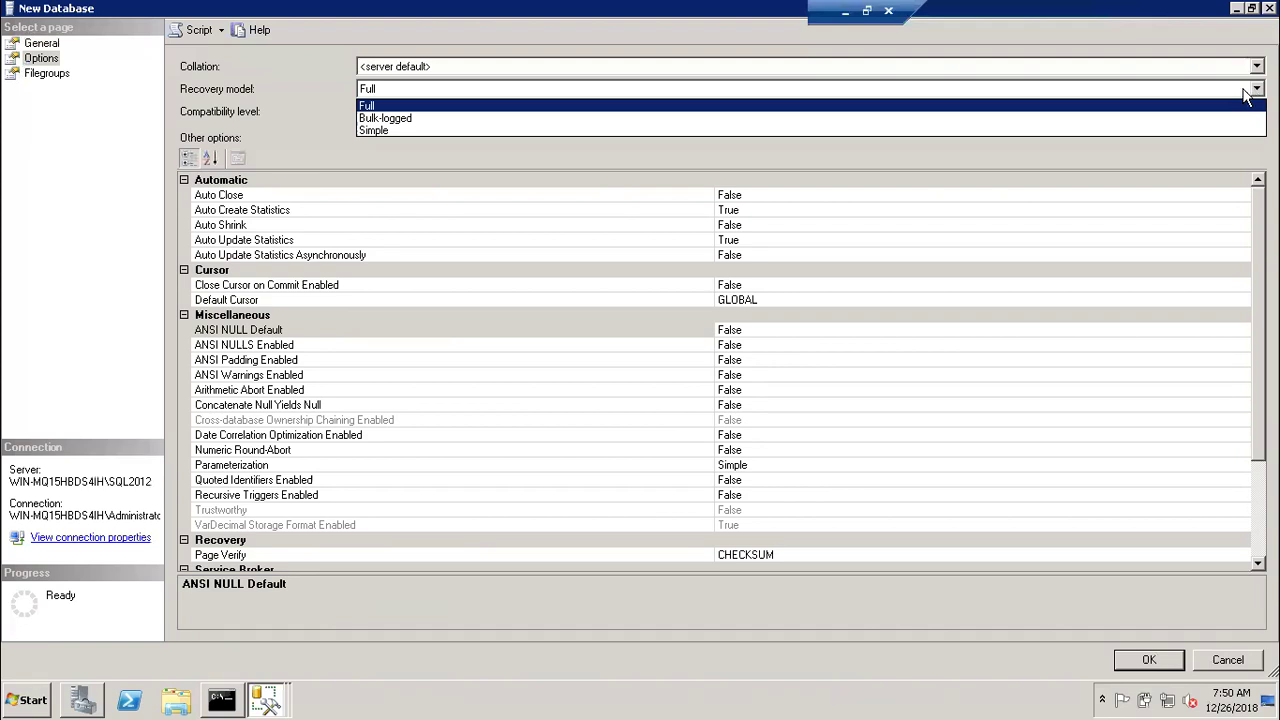
left_click(1252, 90)
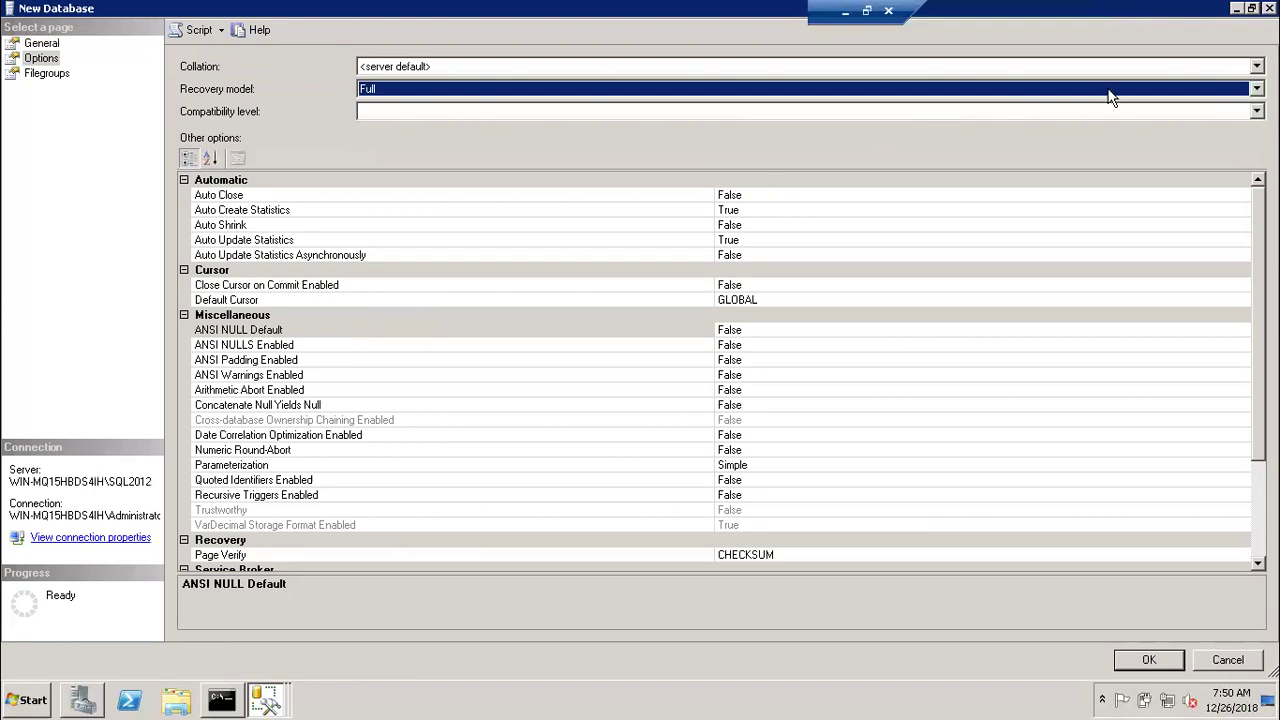
left_click(1257, 108)
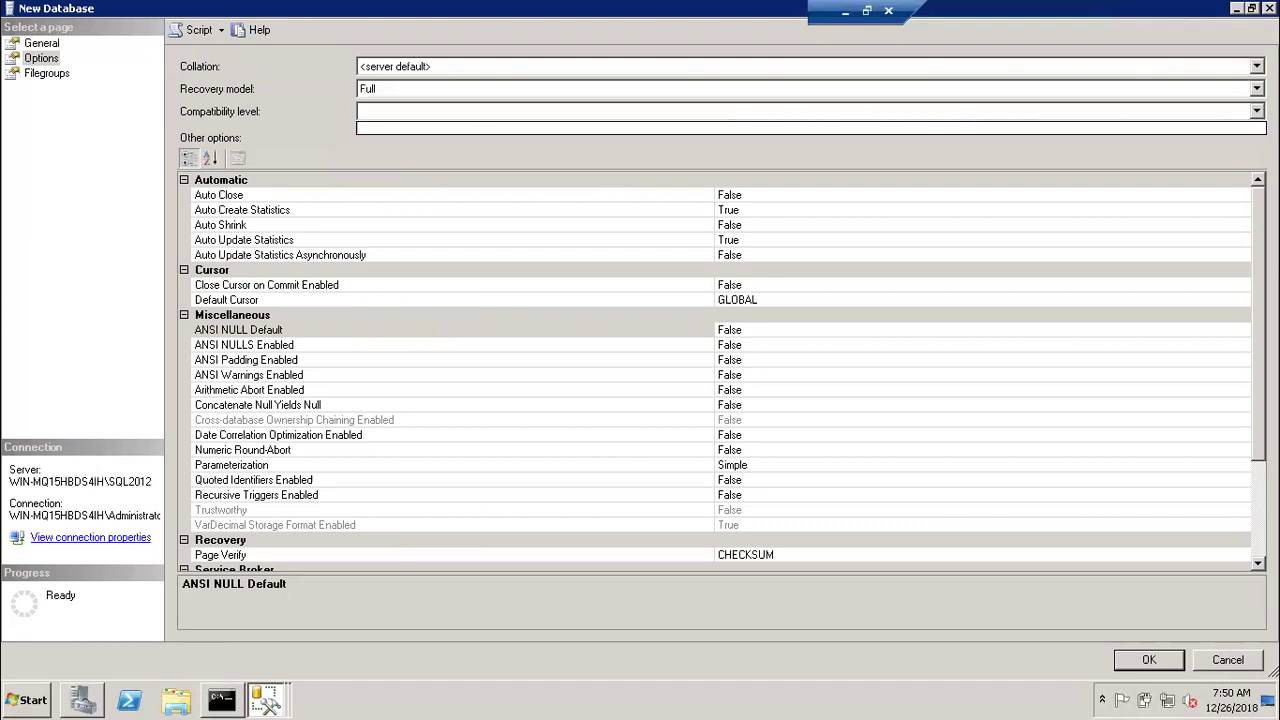
key("Escape")
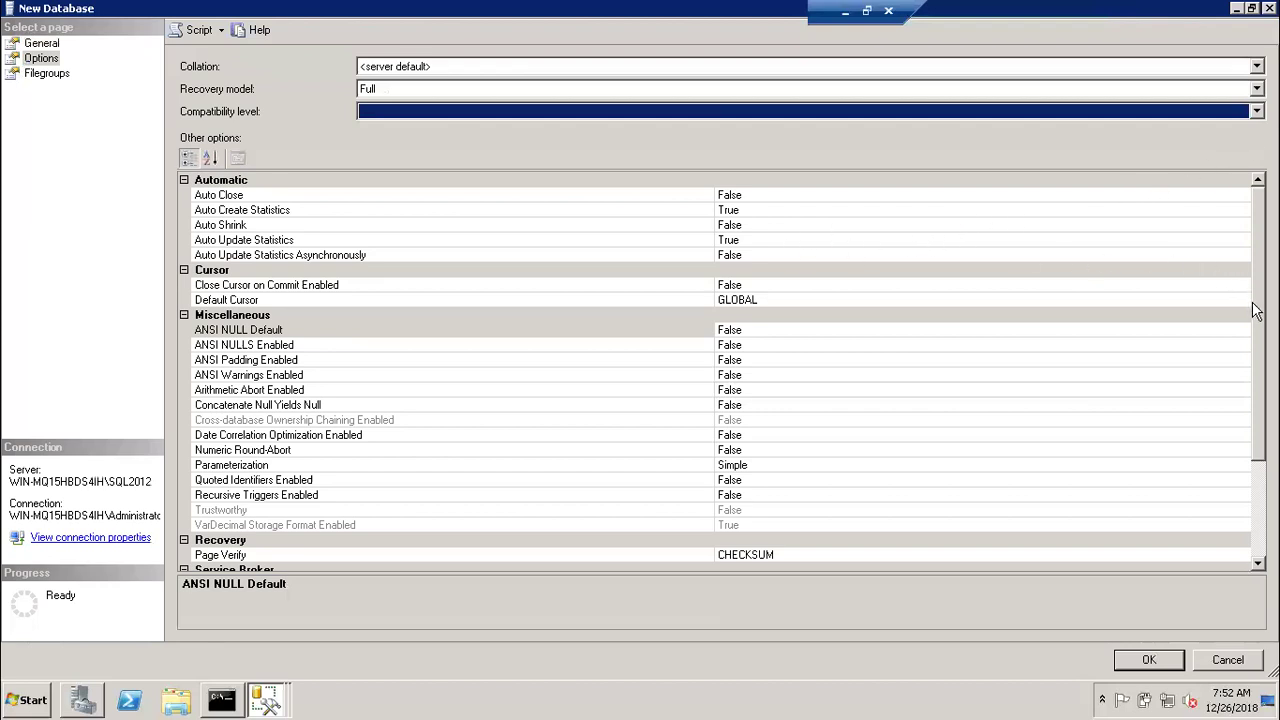
- Examine the remaining database options, including the choices for Restrict Access, without changing any of them
scroll(720, 370, "down", 3)
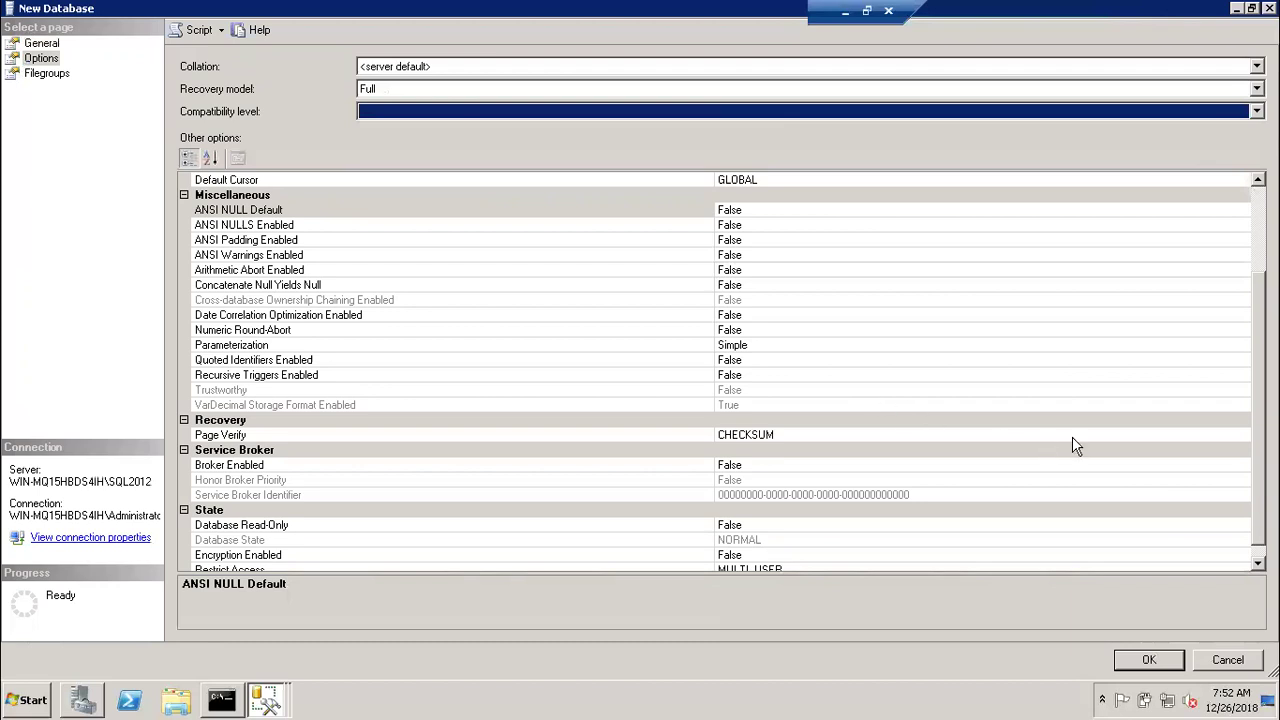
scroll(720, 373, "down", 1)
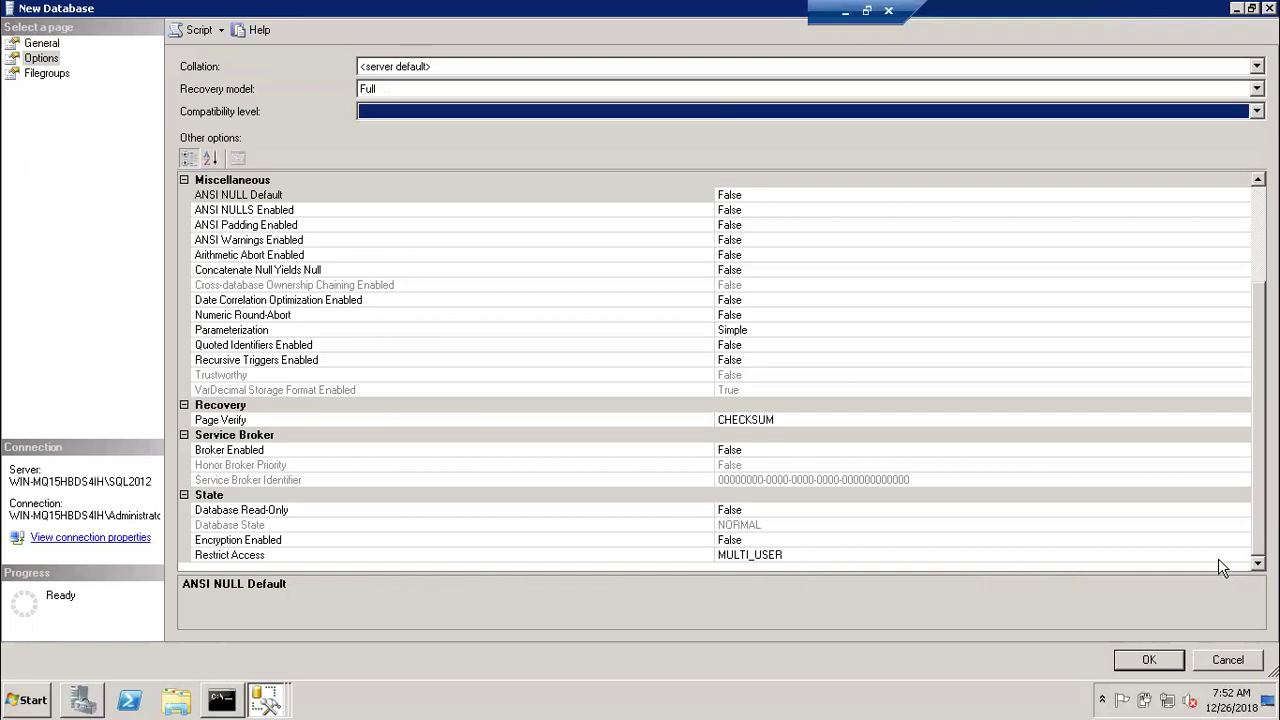
left_click(1085, 555)
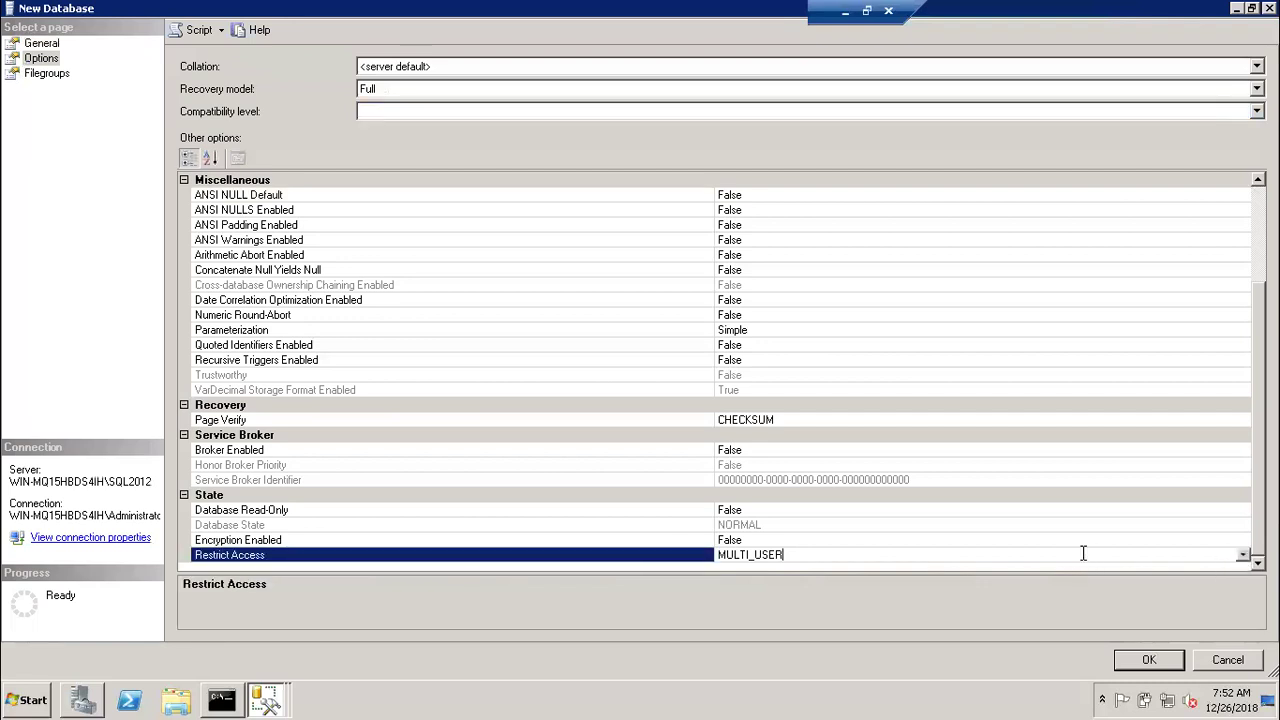
left_click(1245, 555)
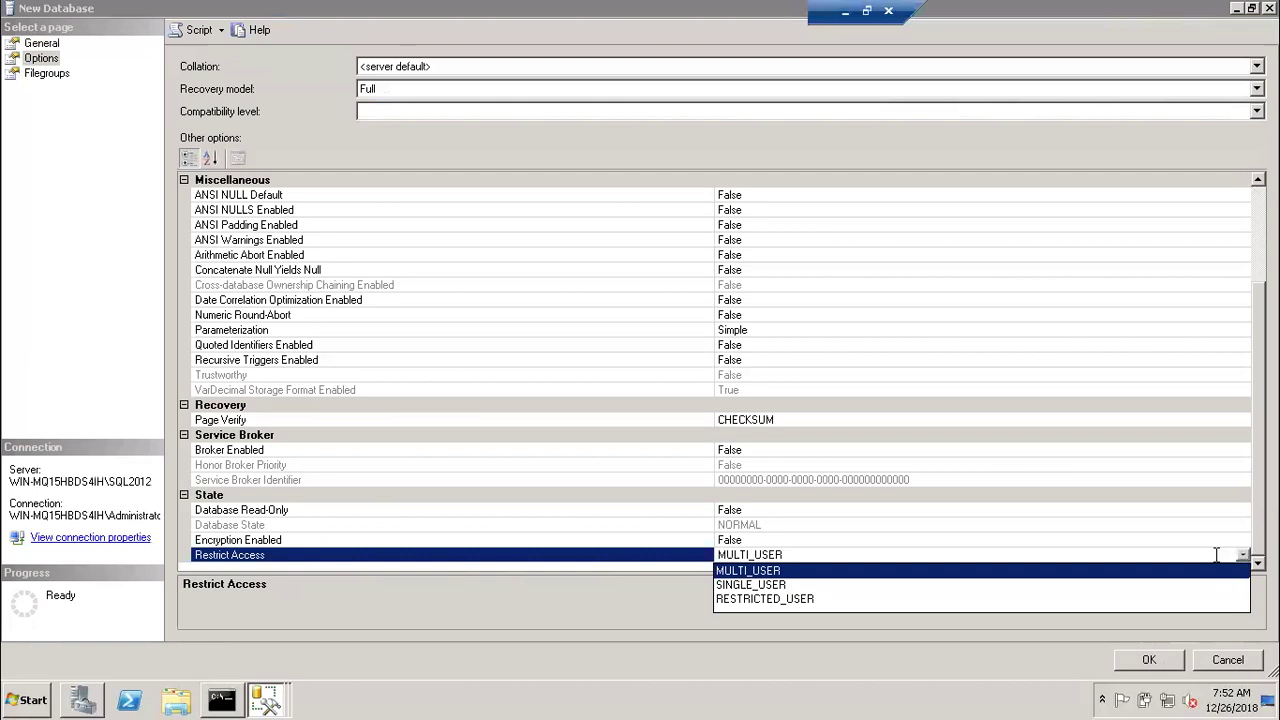
left_click(1207, 554)
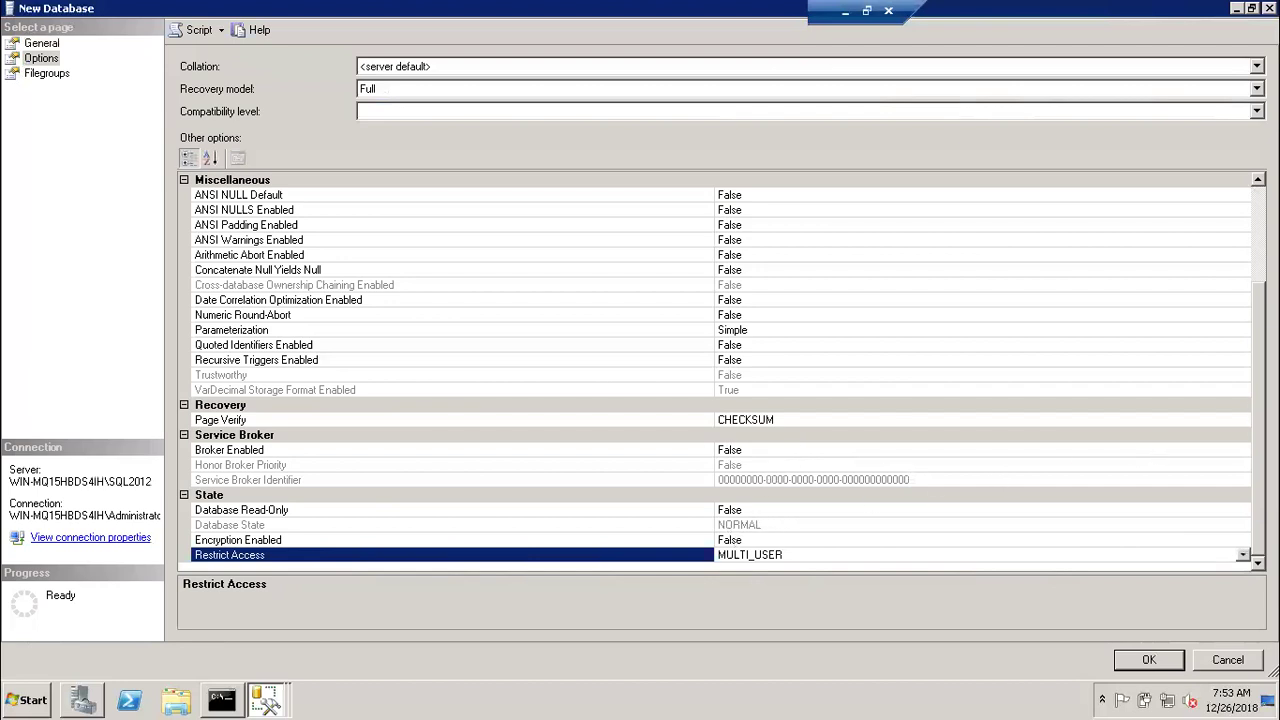
scroll(1088, 234, "up", 3)
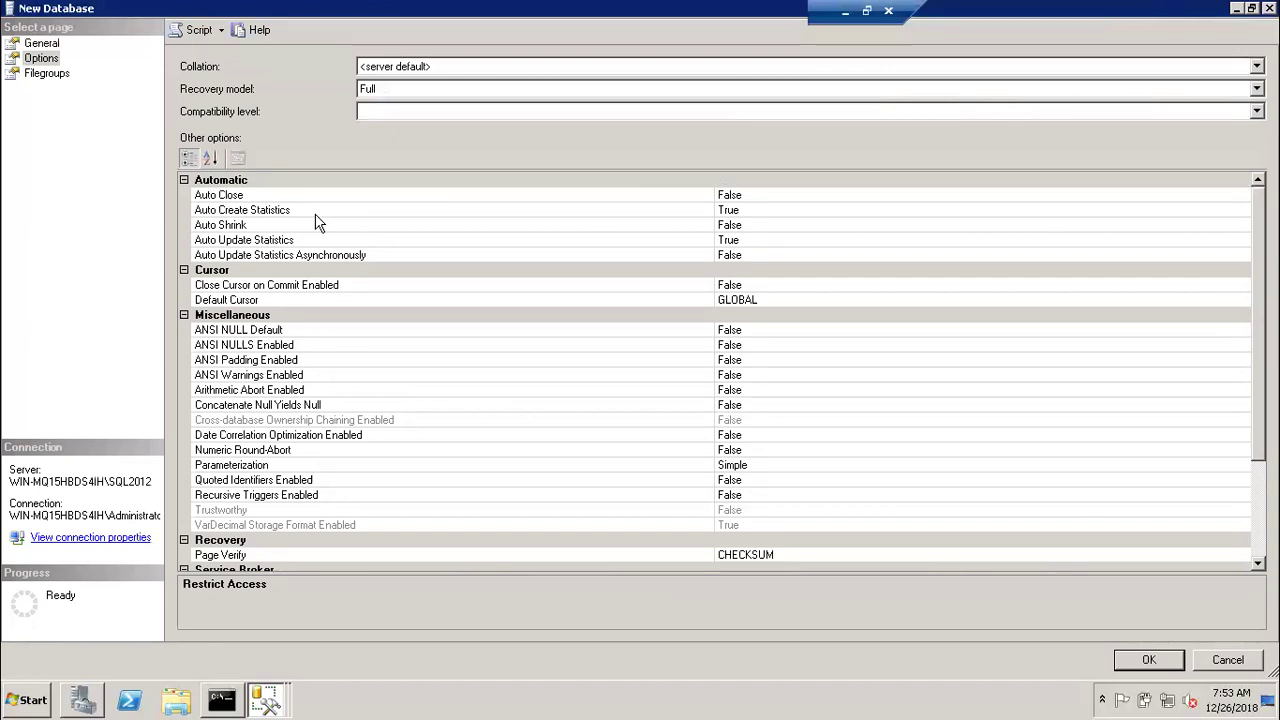
- Examine the PRIMARY filegroup's files, read-only and default settings and compare them with the data file's filegroup assignment
left_click(59, 84)
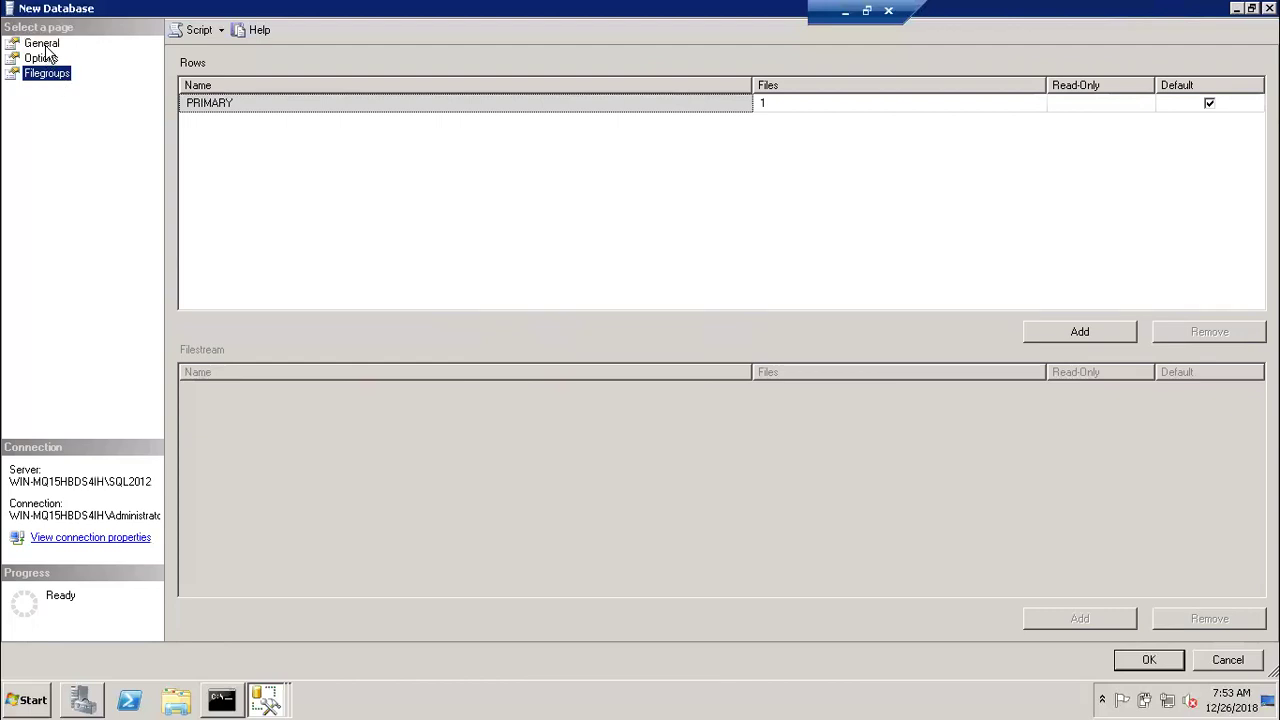
left_click(44, 44)
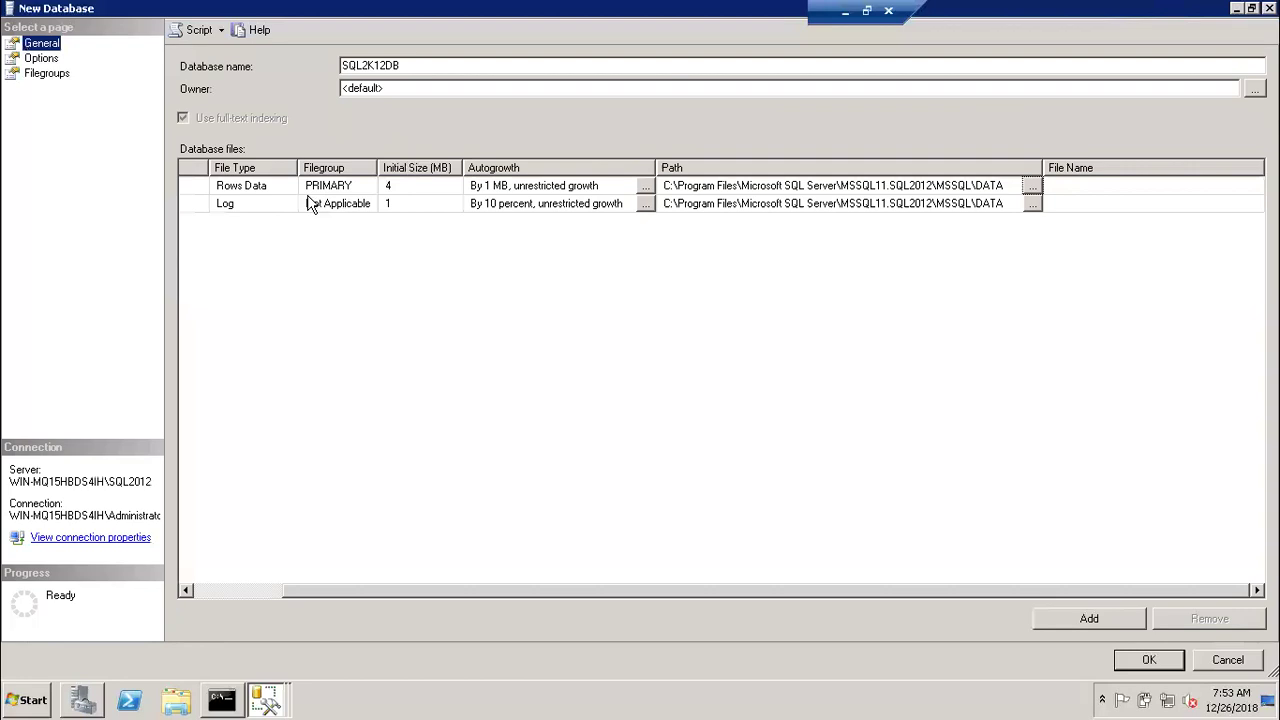
left_click(312, 186)
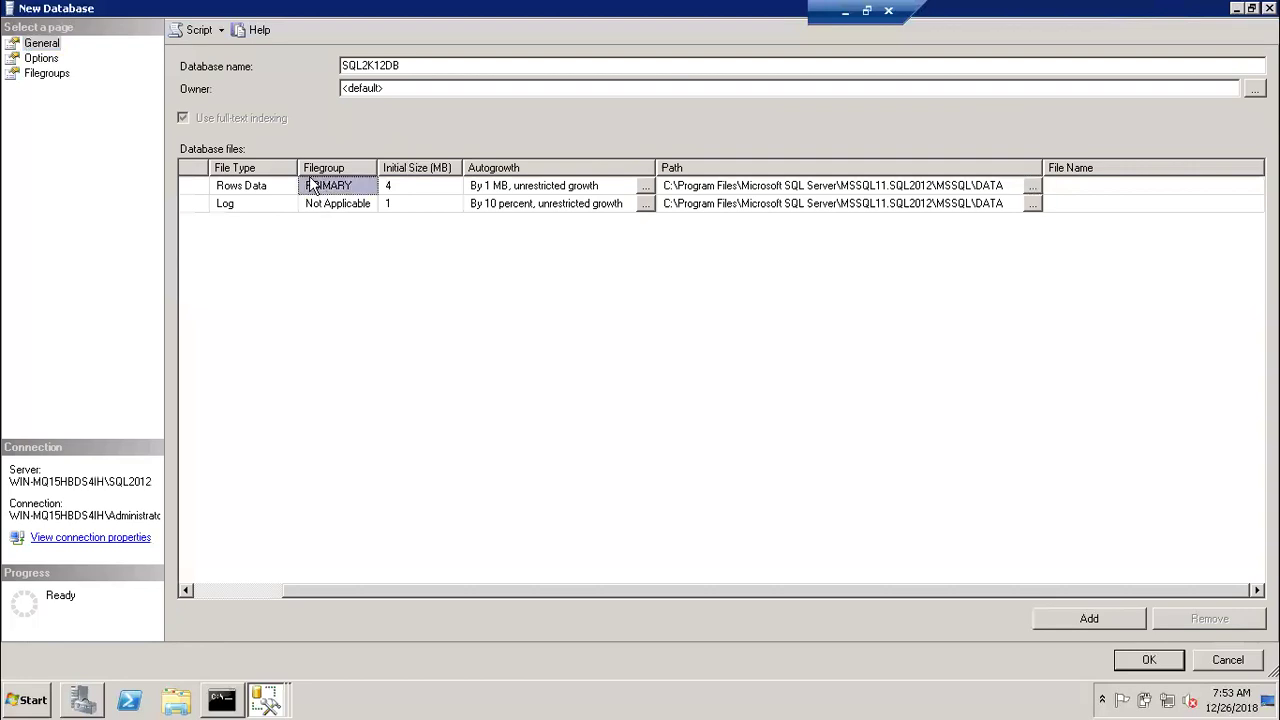
left_click(56, 73)
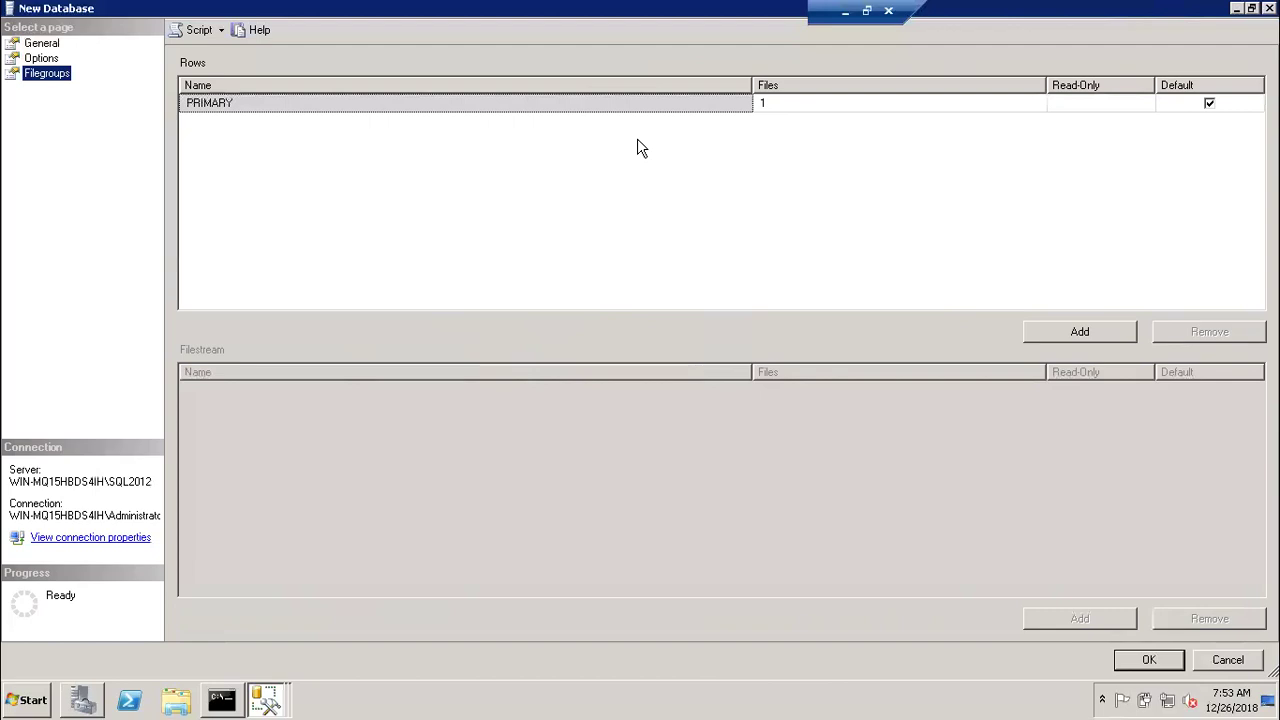
left_click(594, 99)
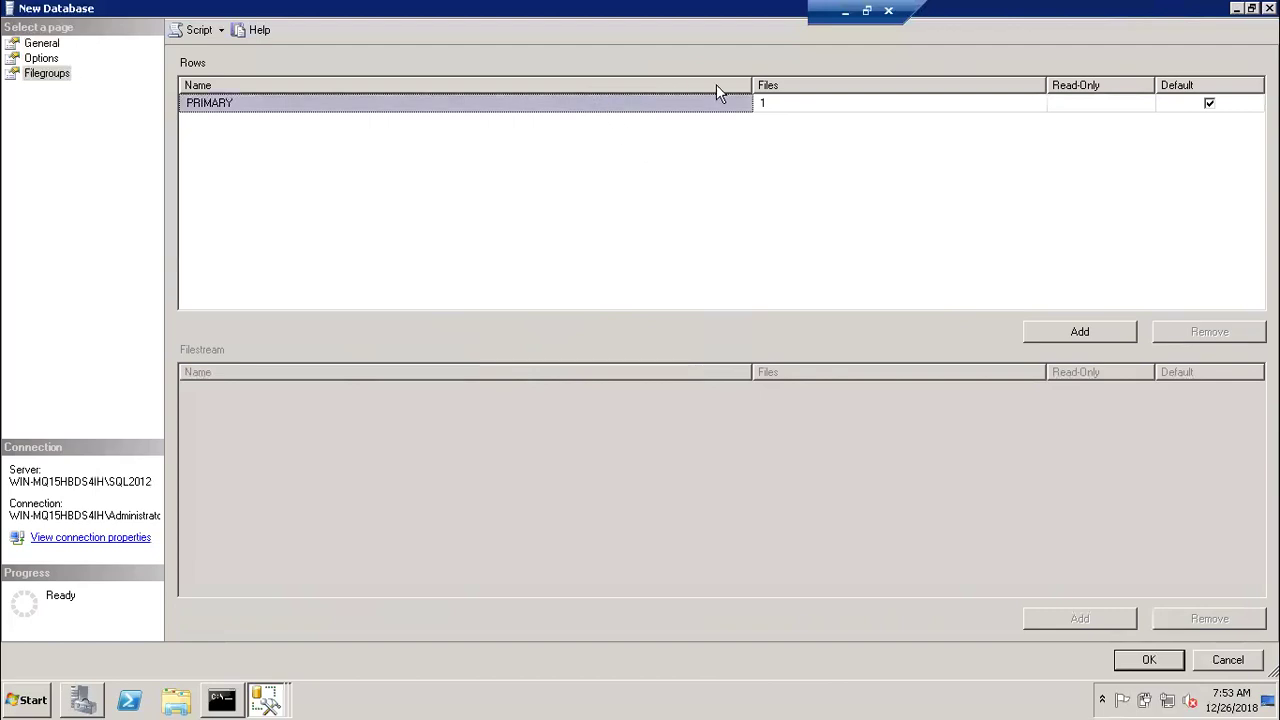
left_click(787, 105)
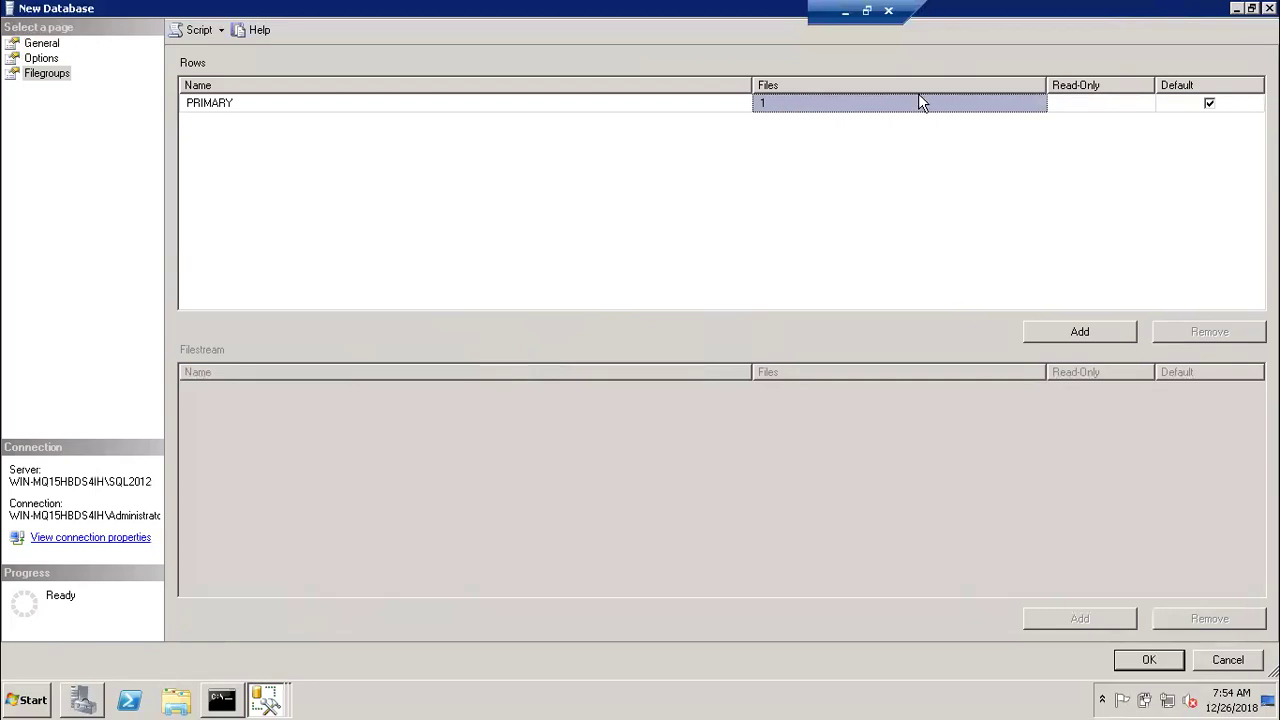
left_click(1102, 103)
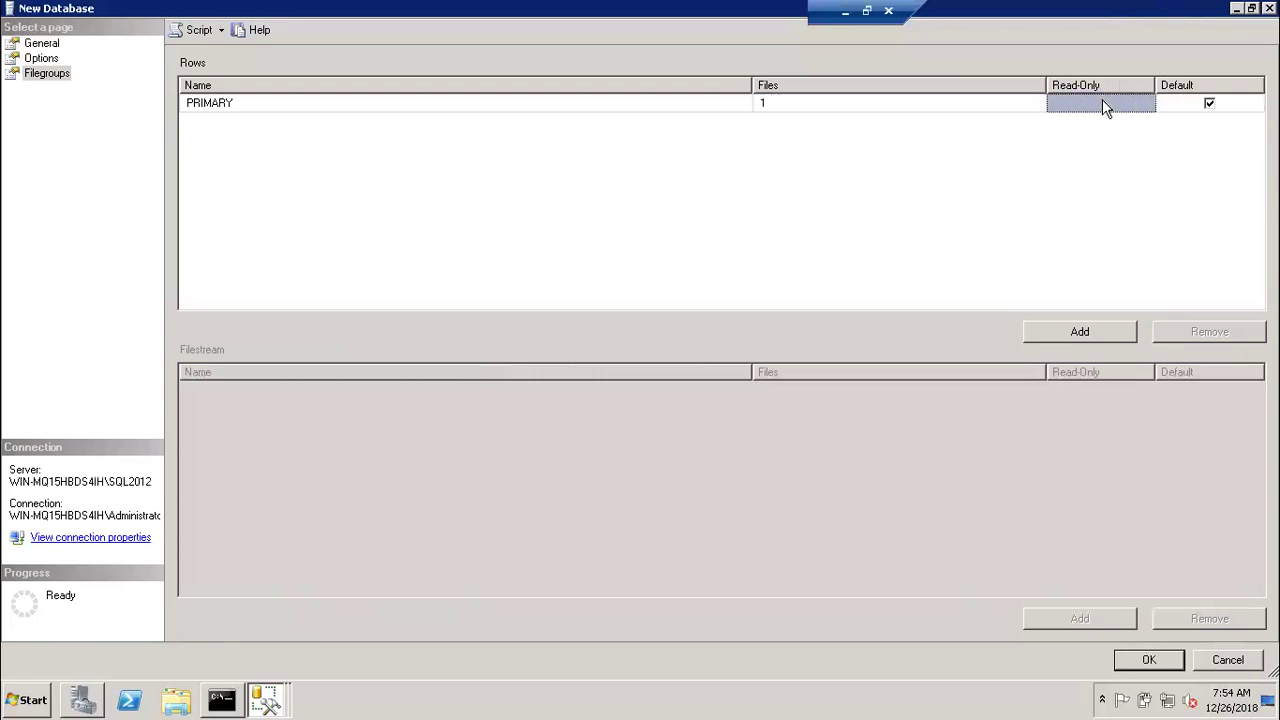
left_click(210, 103)
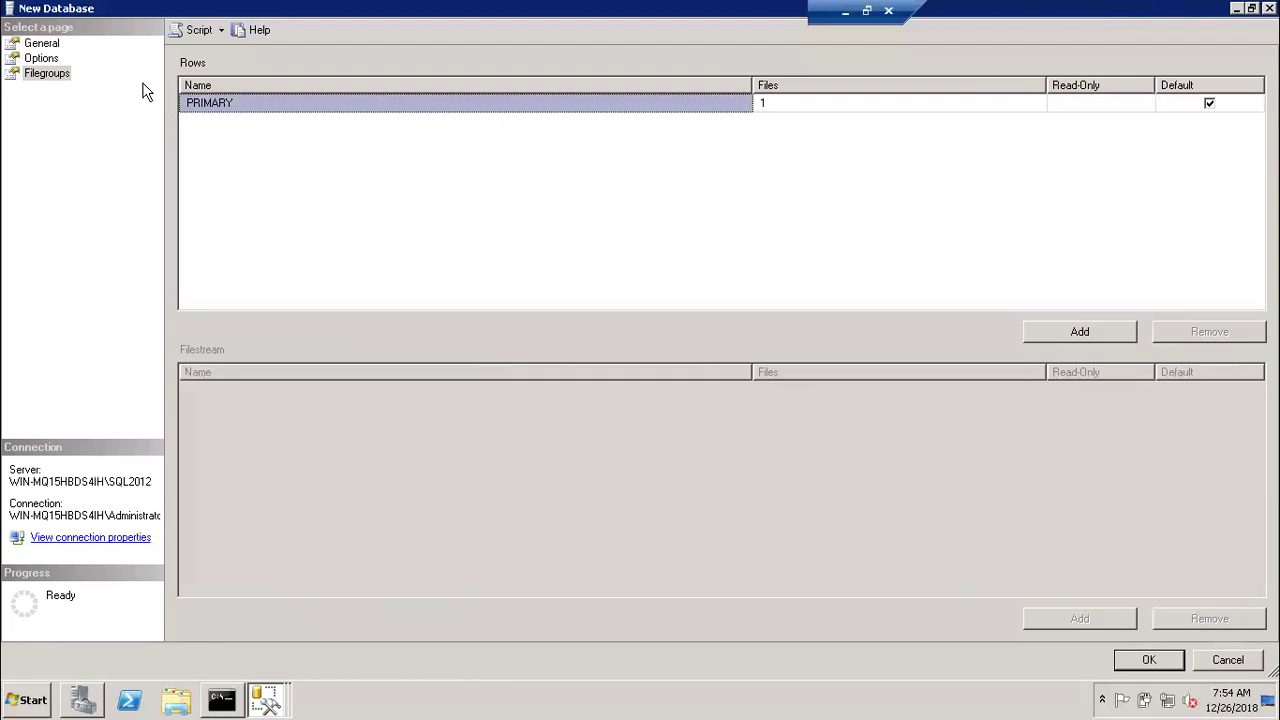
- Create the SQL2K12DB database with the current general settings, select it in Object Explorer and return to the query editor
left_click(55, 45)
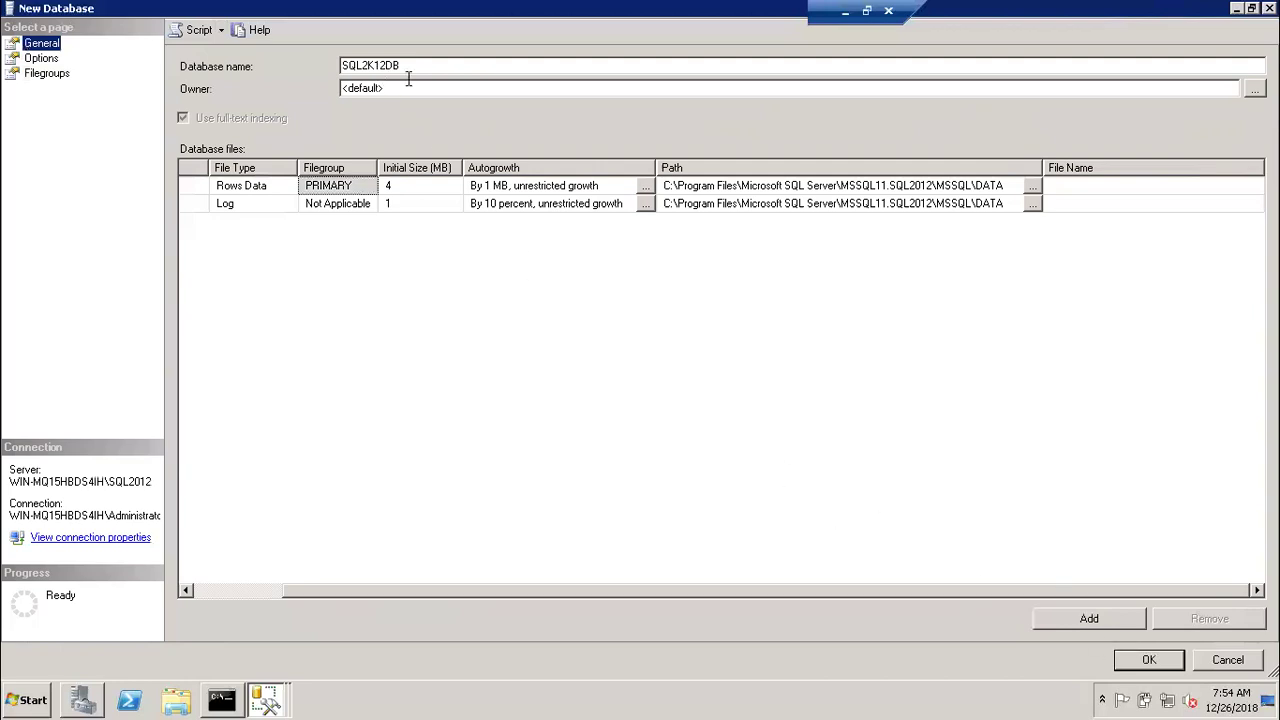
left_click(1148, 661)
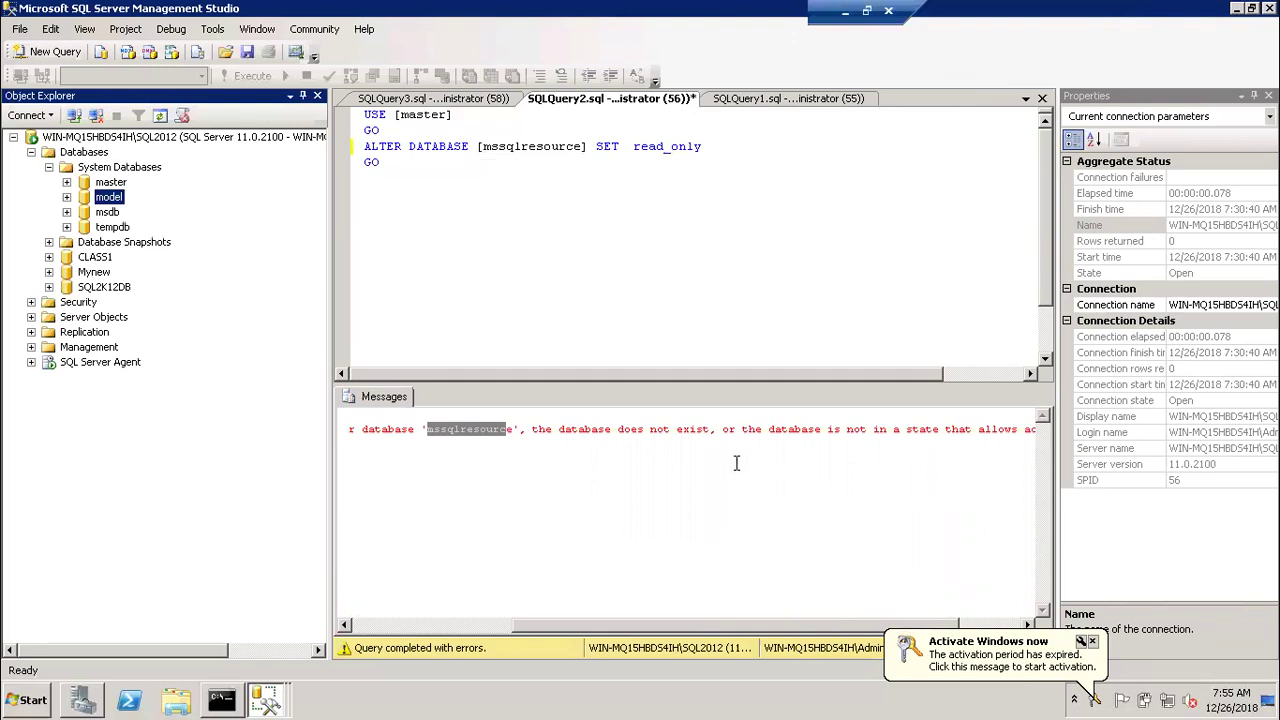
left_click(118, 288)
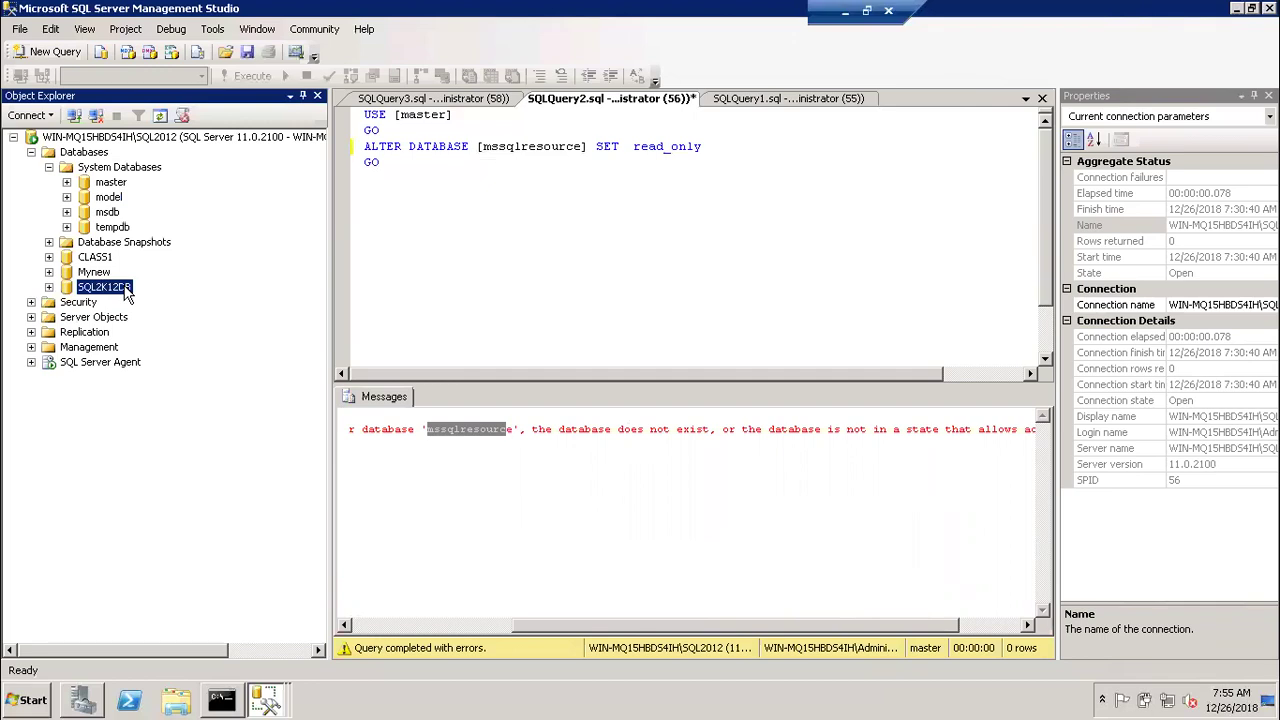
left_click(479, 217)
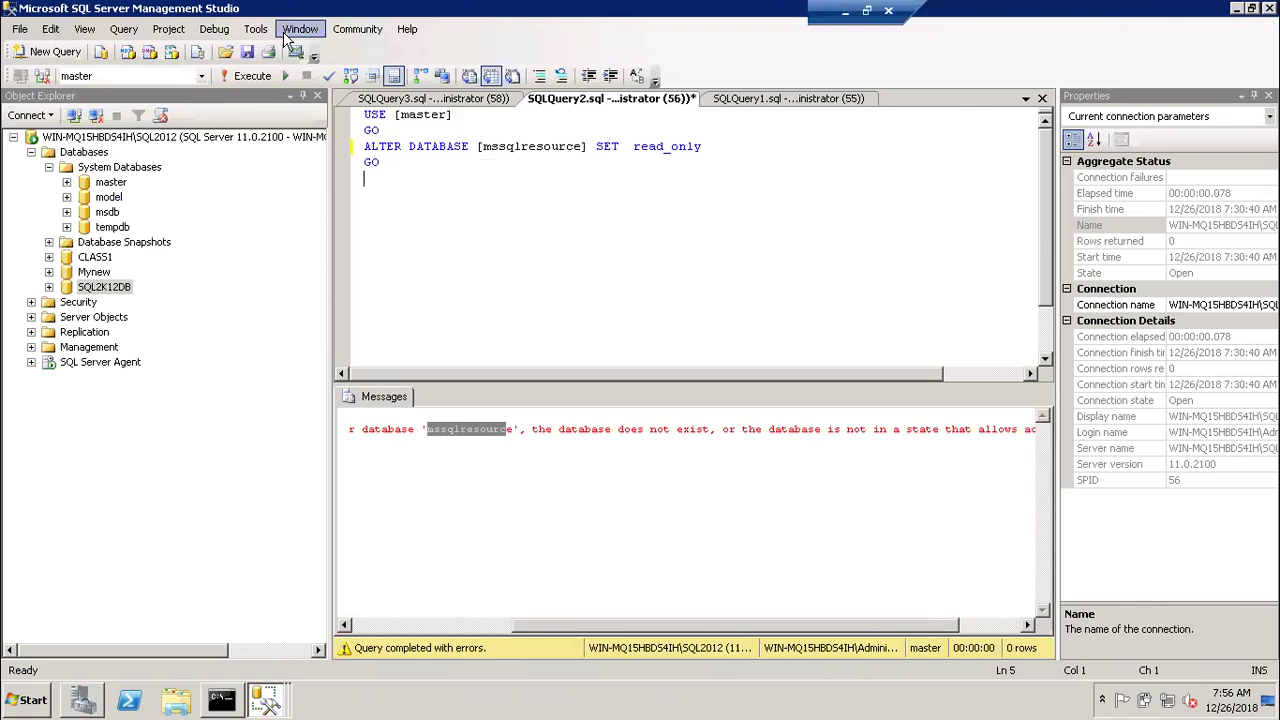
- Switch to the Sql DBAClass 1910.txt notes in Notepad and review the section on system and sample databases
left_click(844, 14)
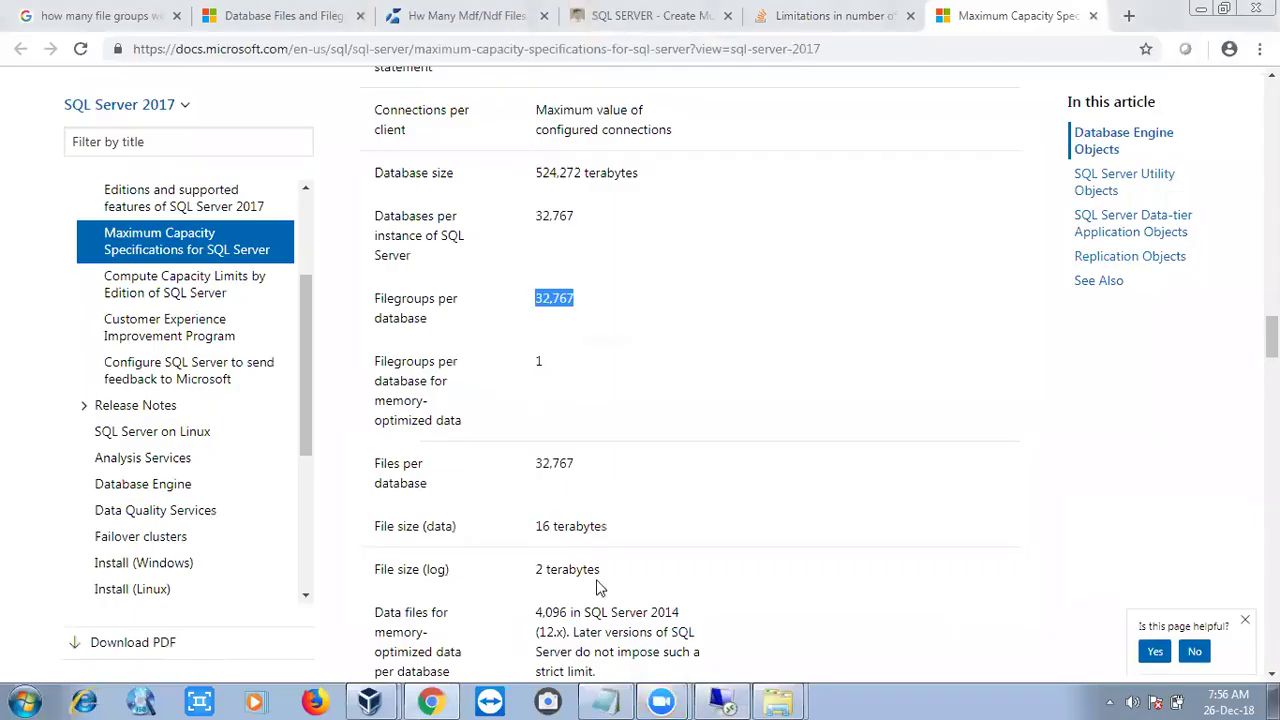
left_click(605, 700)
mouse_move(672, 700)
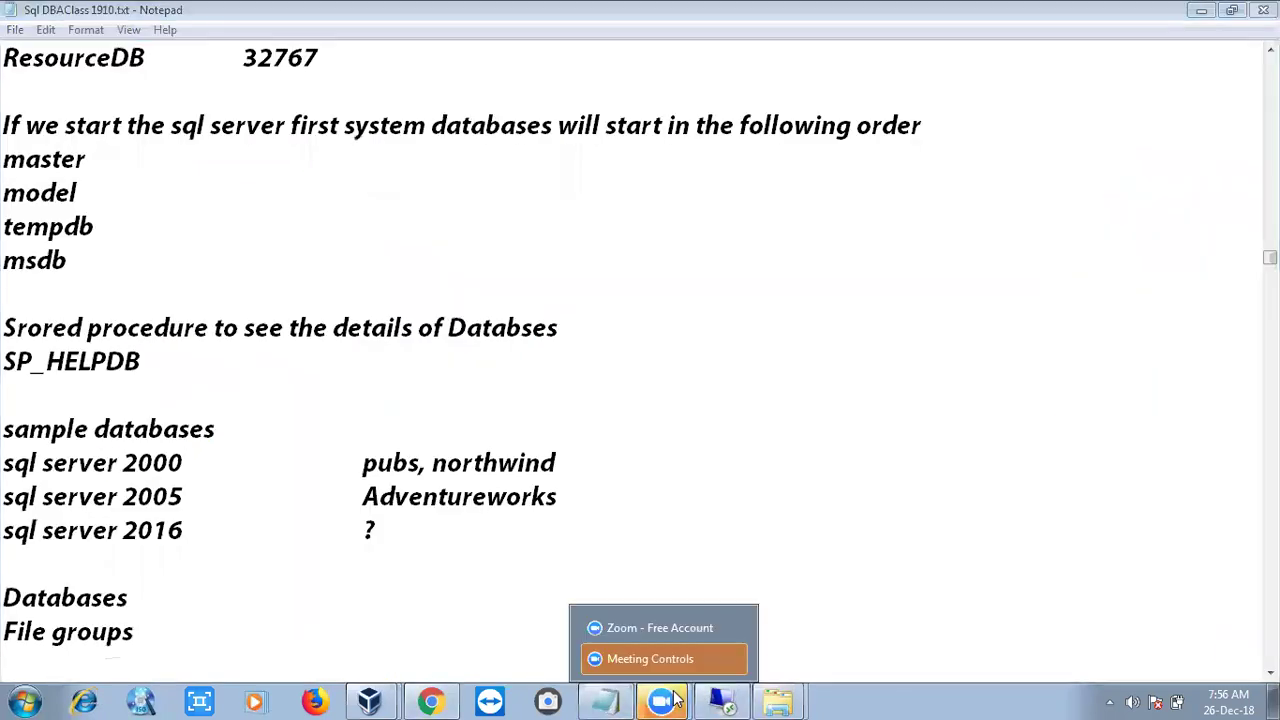
left_click(671, 663)
left_click(660, 659)
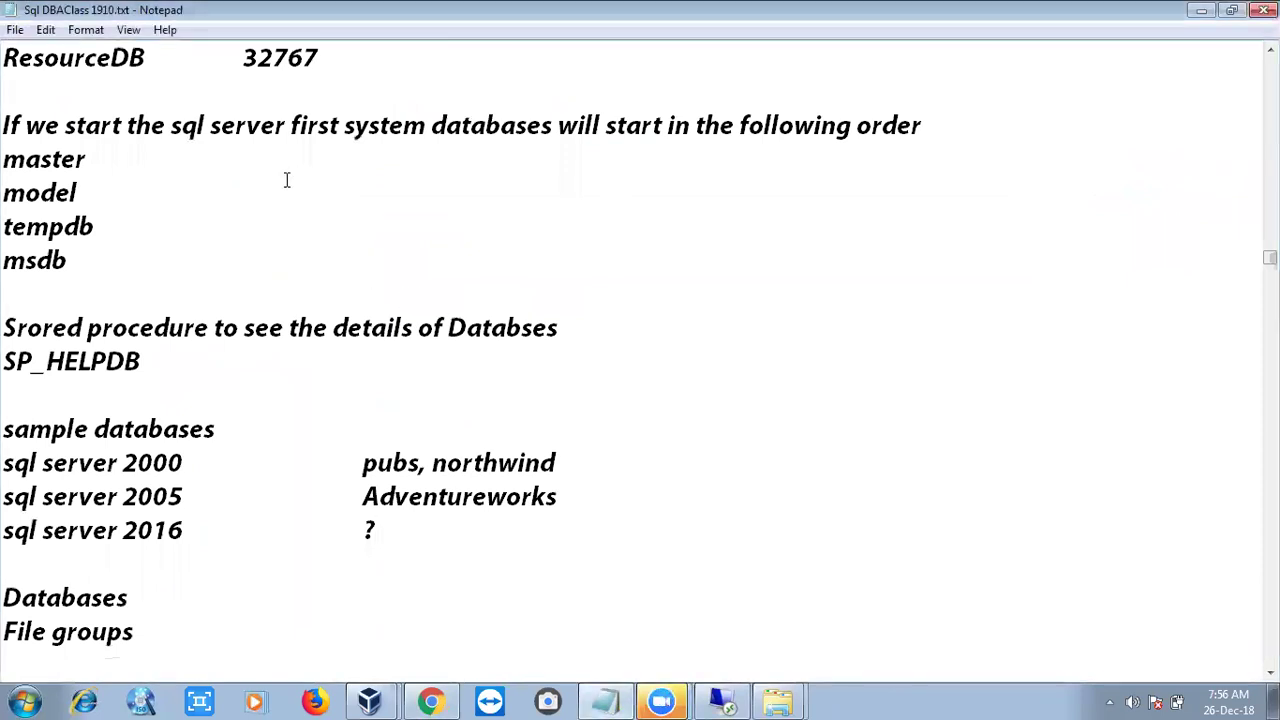
left_click(152, 281)
left_click(37, 372)
left_click(30, 390)
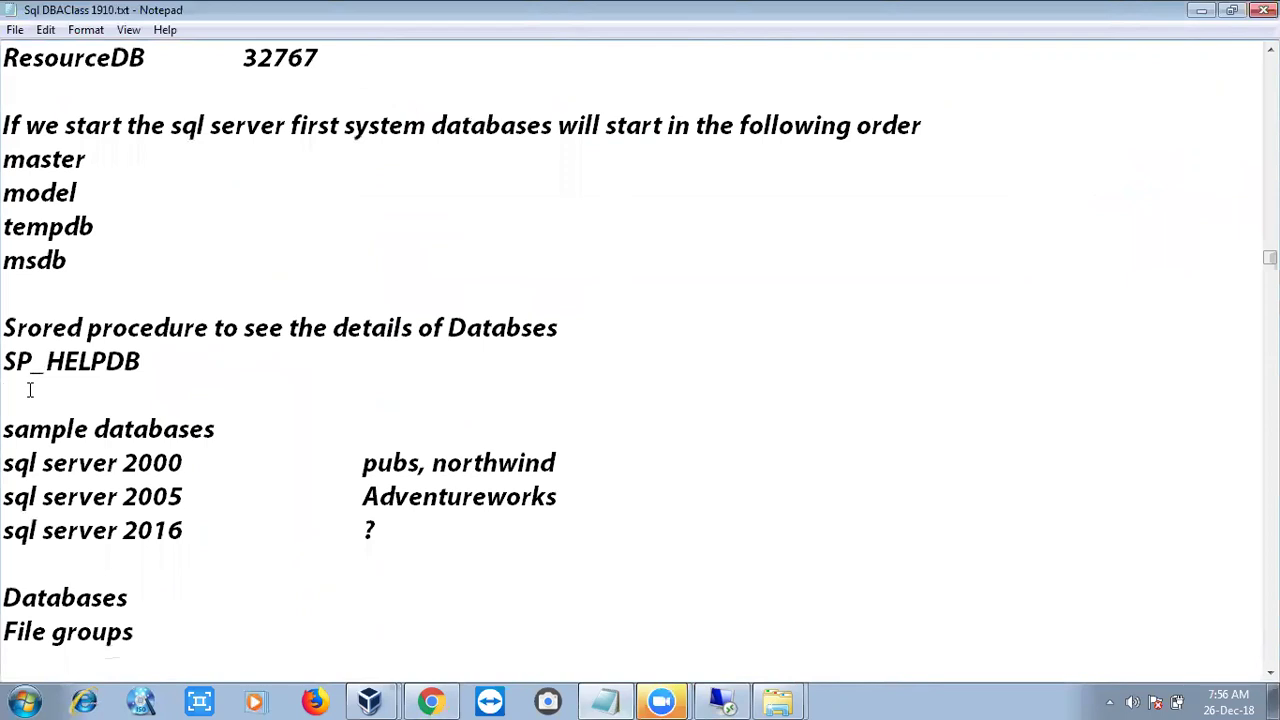
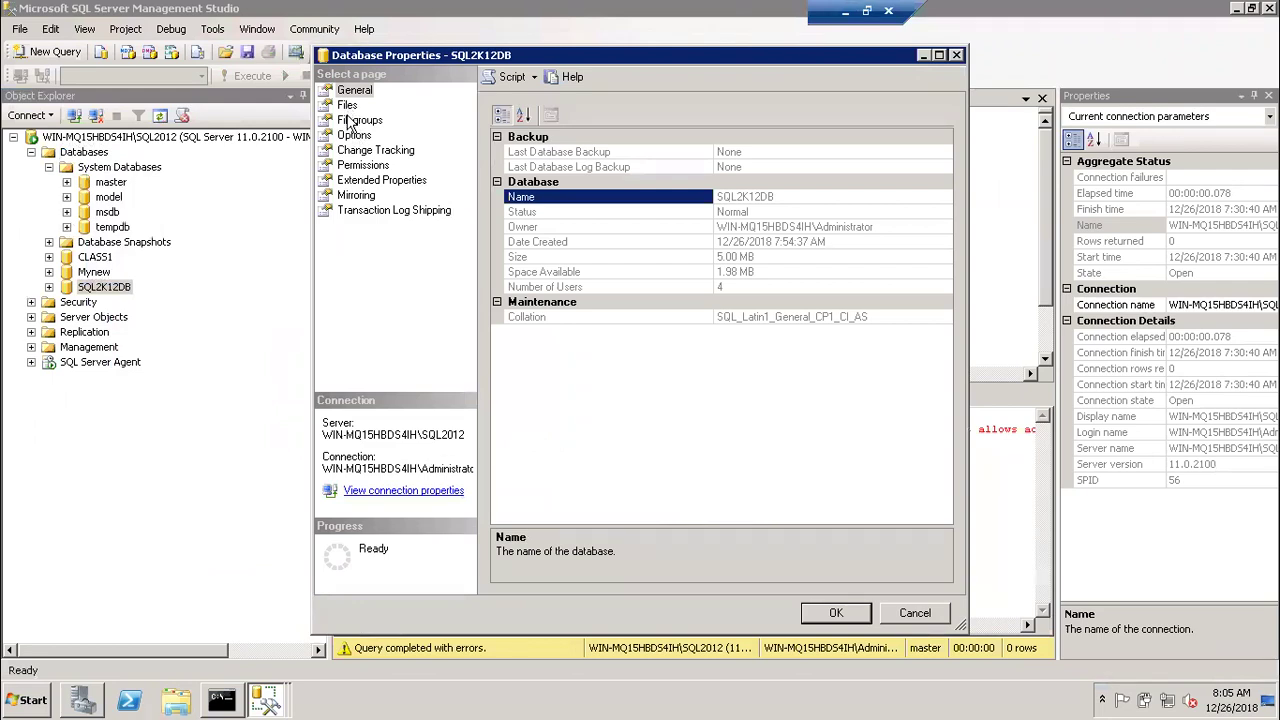
- Examine the database files and the filegroups in the SQL2K12DB database properties
left_click(350, 120)
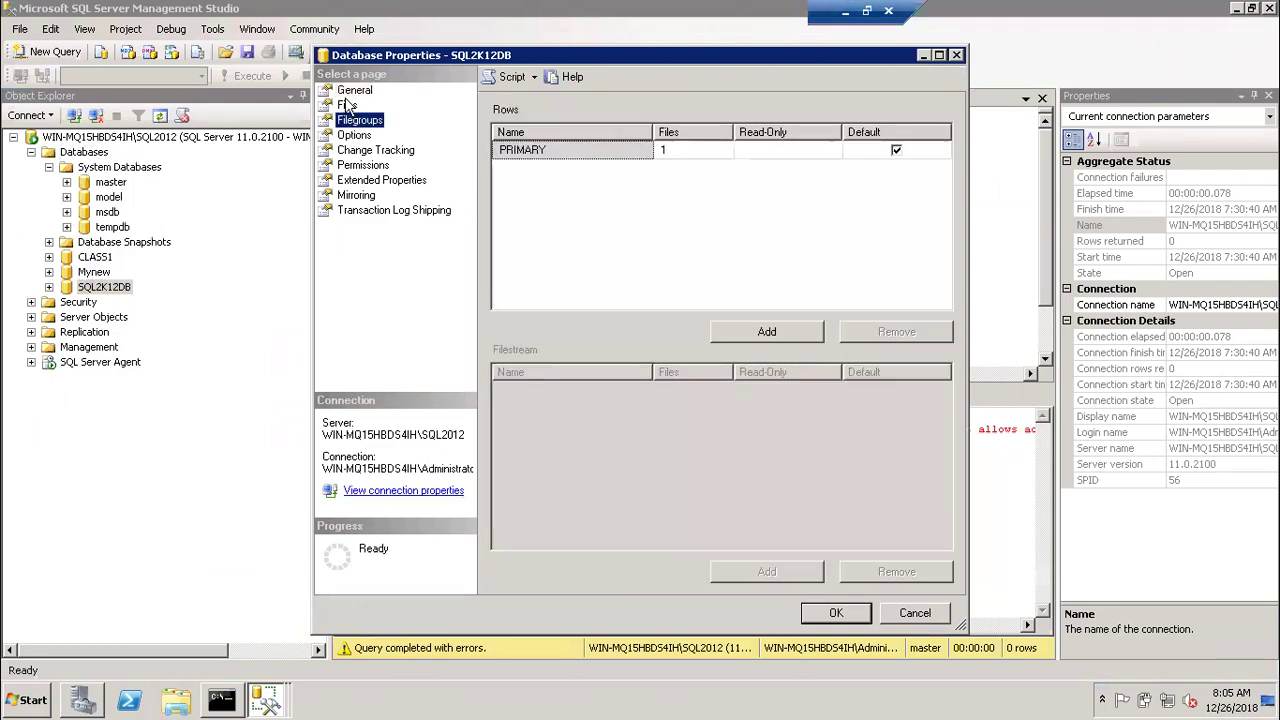
left_click(347, 105)
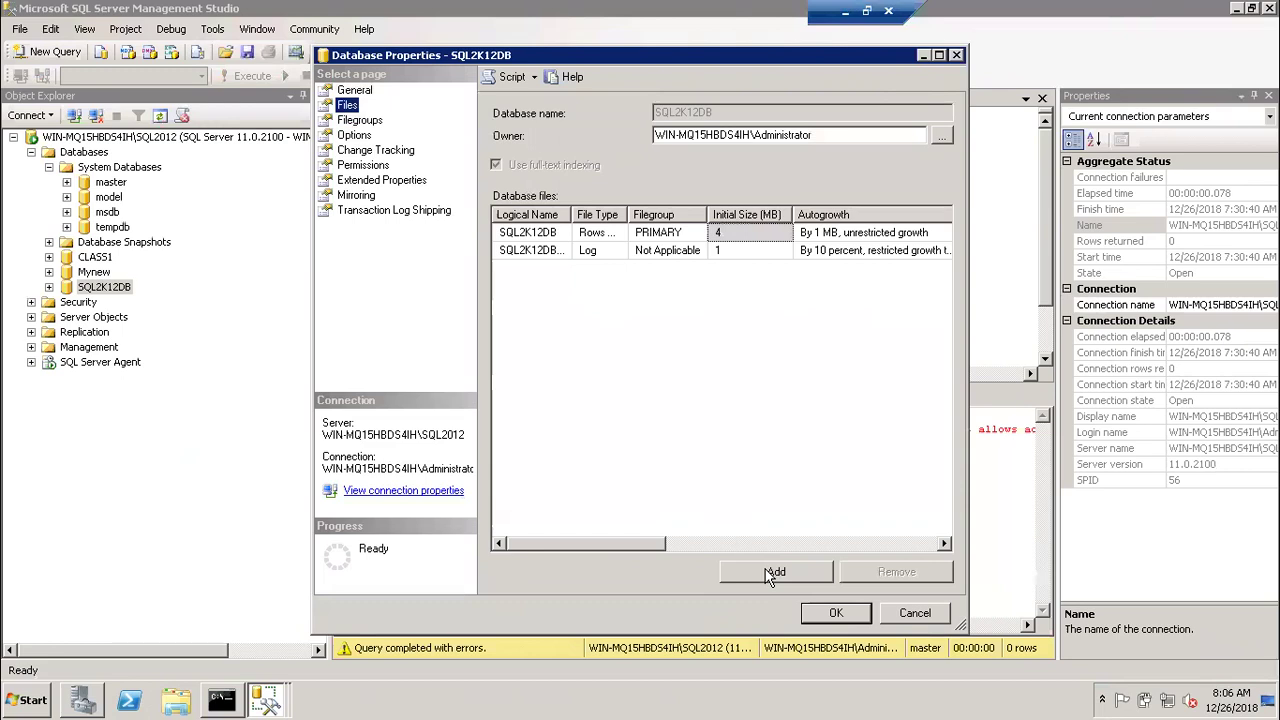
left_click(360, 120)
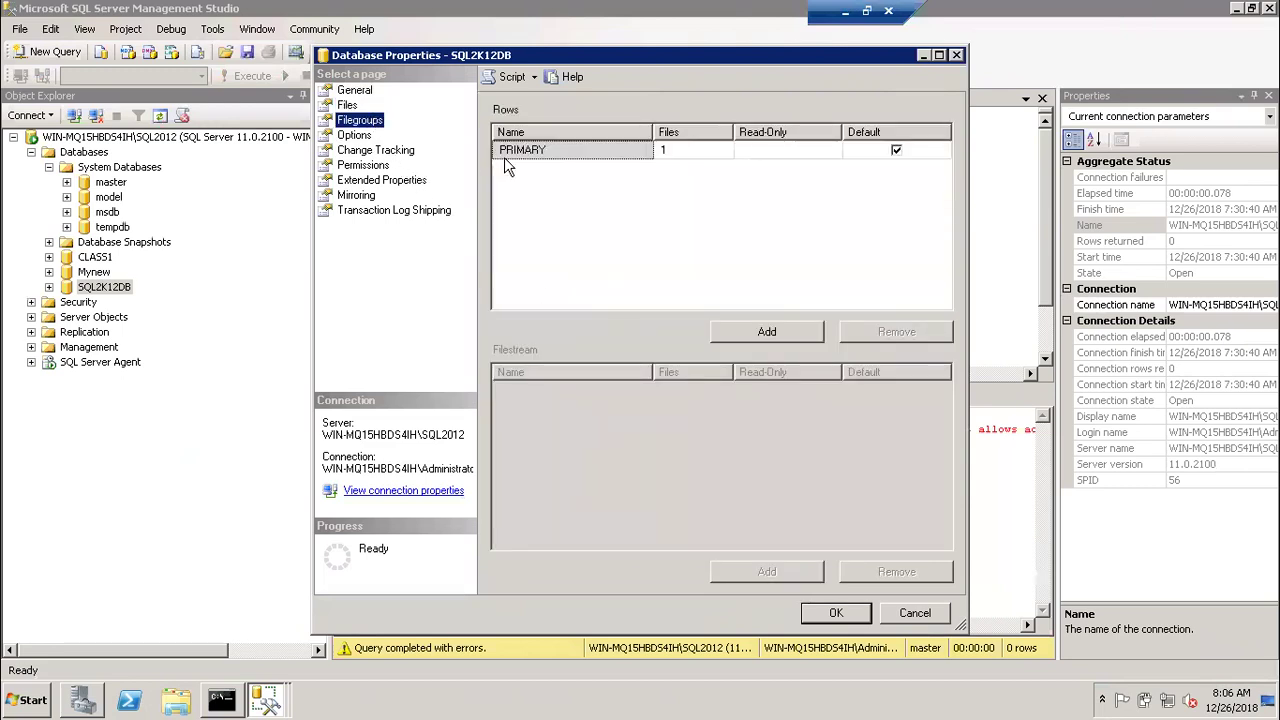
- Add a filegroup named FG1 to SQL2K12DB and make it the default filegroup in place of PRIMARY
left_click(744, 336)
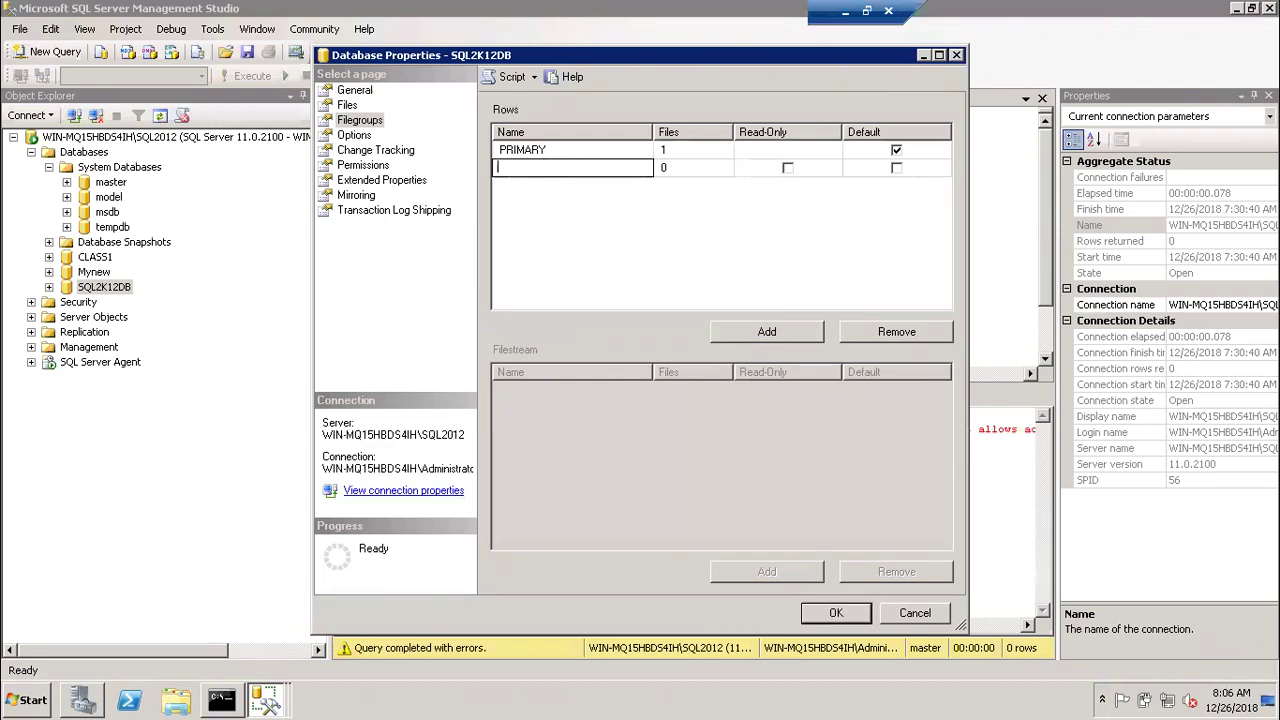
type("FG1")
left_click(615, 205)
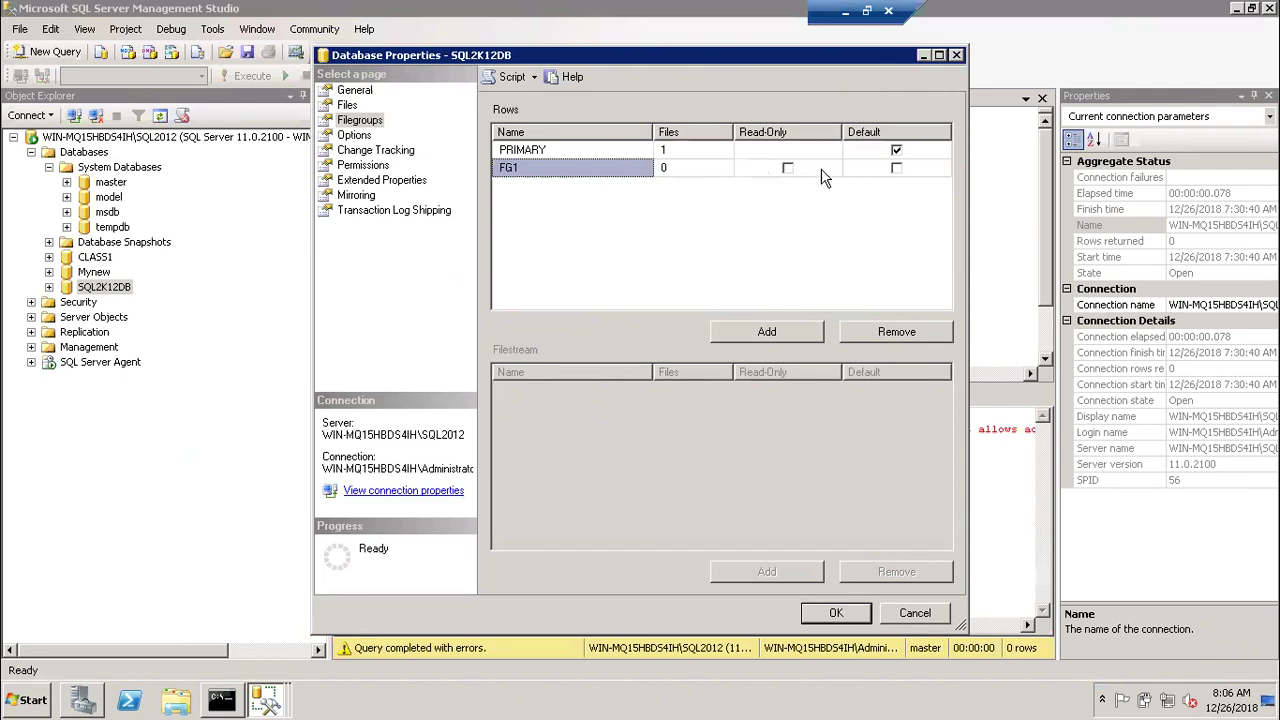
left_click(896, 168)
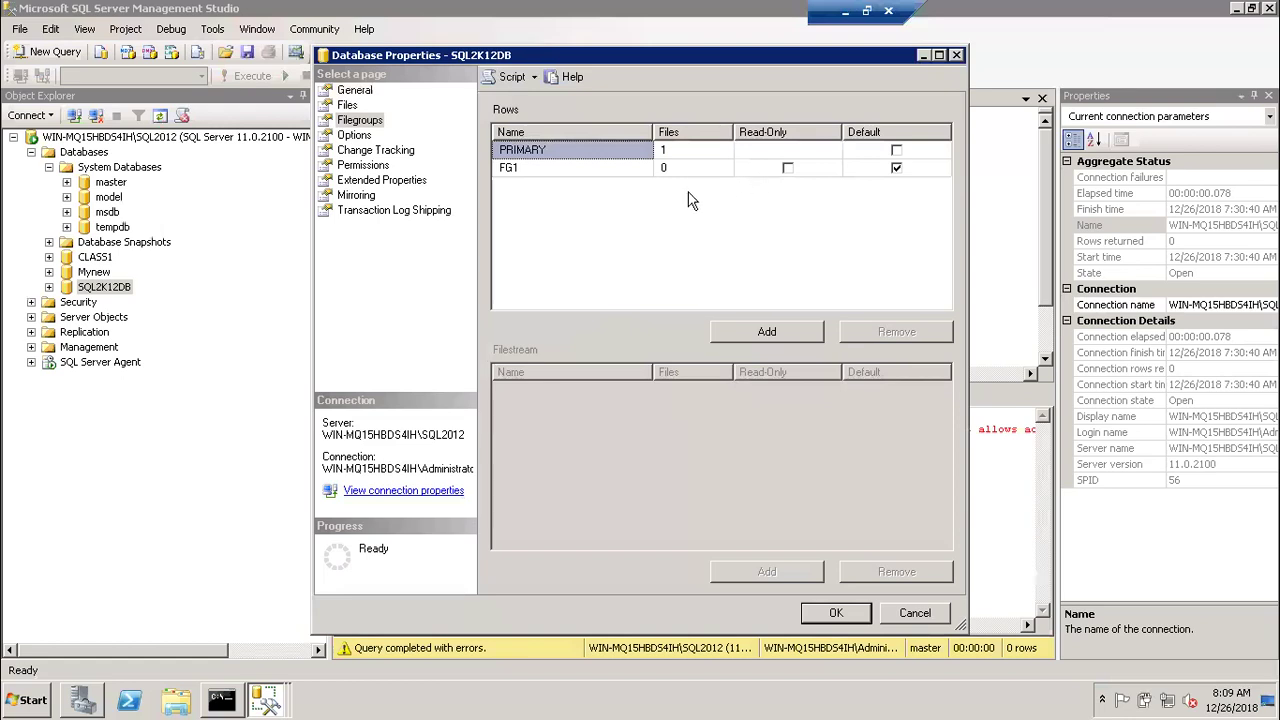
left_click(896, 151)
left_click(896, 168)
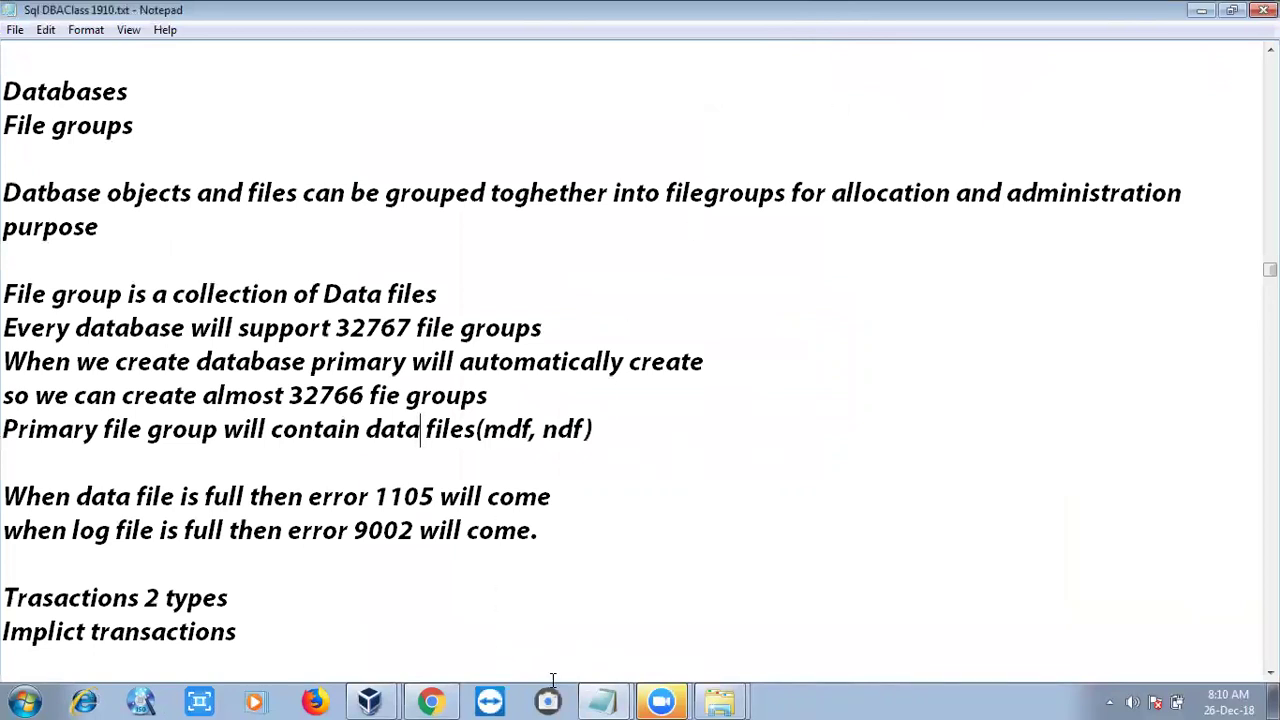
- Switch to the Sql DBAClass 1910.txt notes in Notepad to view the section on file groups
left_click(592, 697)
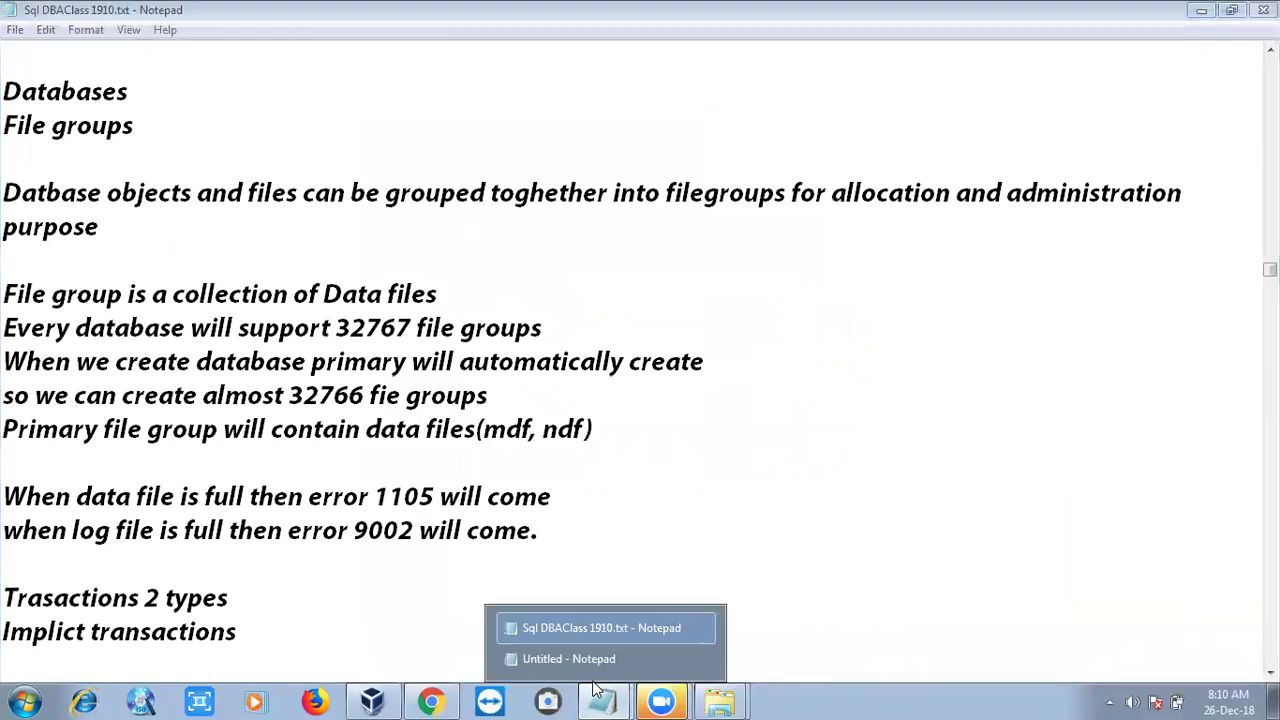
left_click(587, 627)
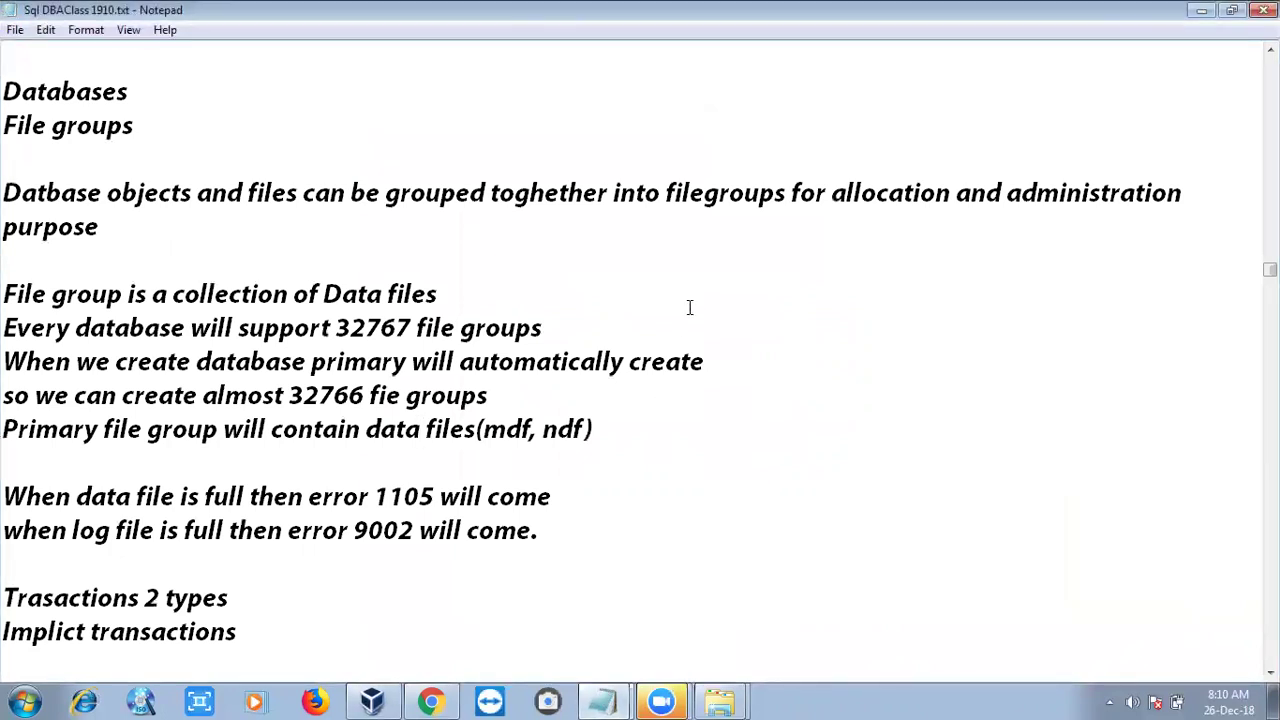